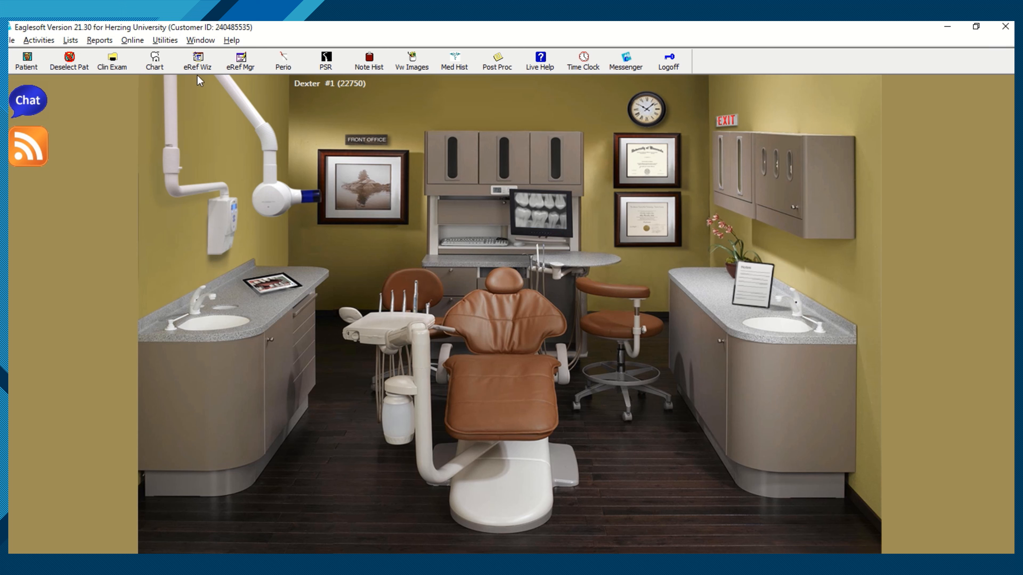
Open the patient's chart, dismissing the recare reminders, and record the MISSING TOOTH condition on teeth 1, 16, 17 and 32
left_click(156, 63)
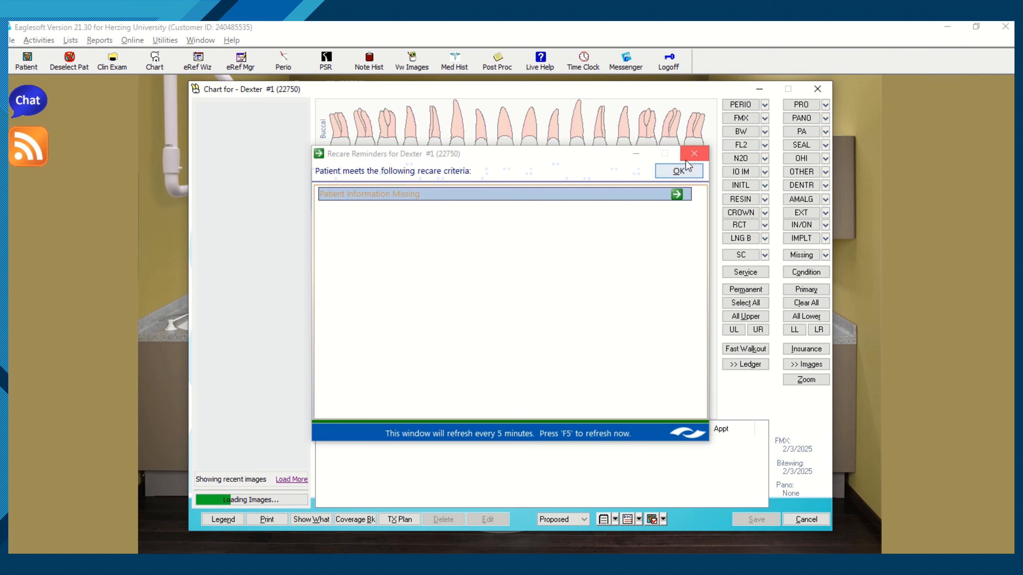
left_click(680, 172)
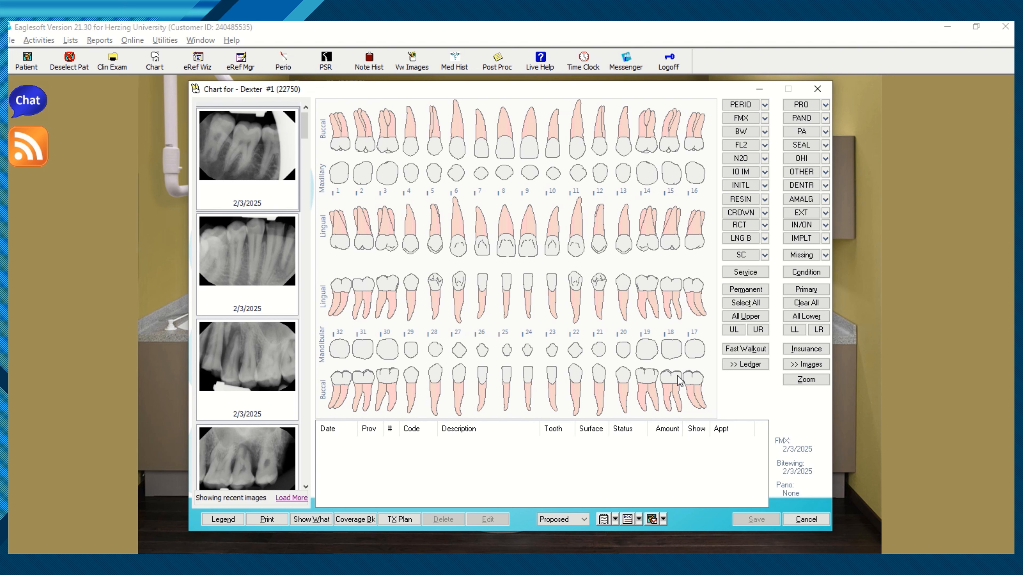
left_click(343, 175)
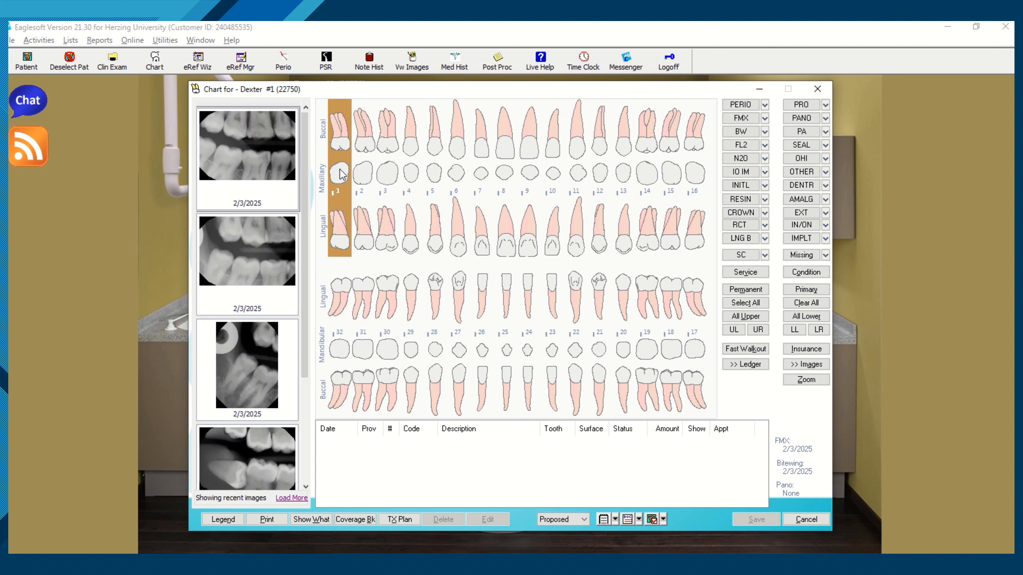
left_click(700, 174)
left_click(701, 349)
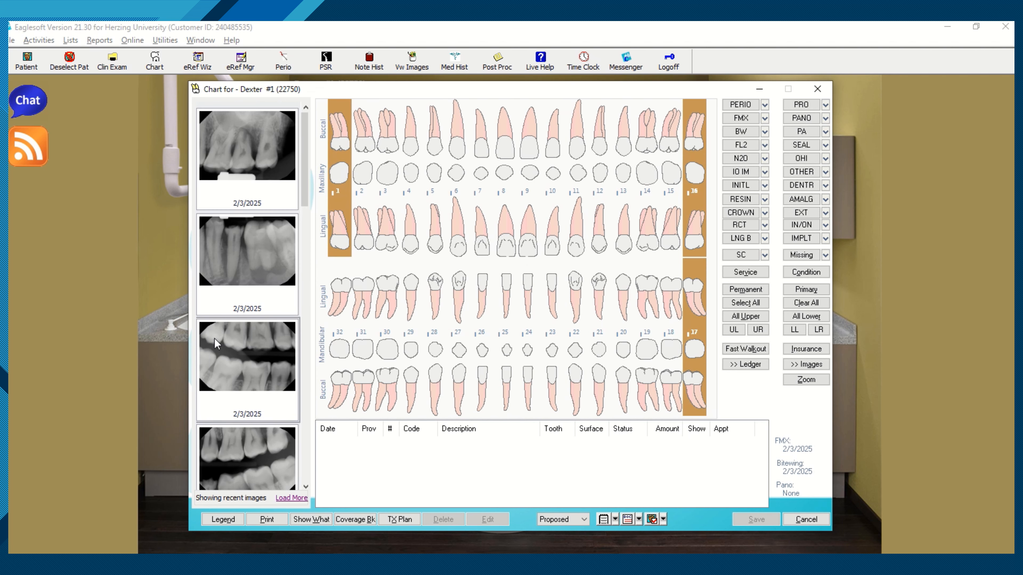
left_click(345, 349)
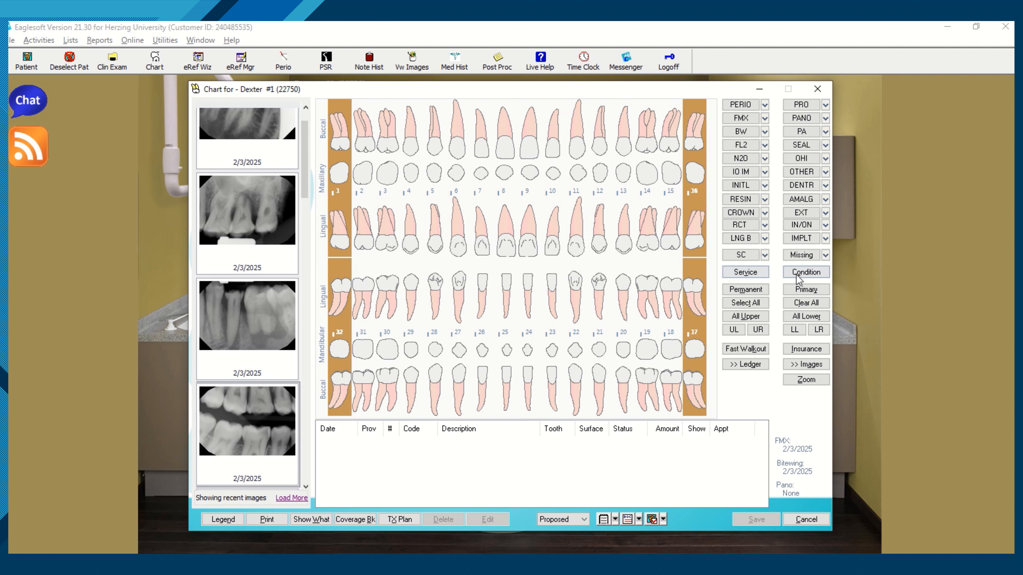
left_click(825, 256)
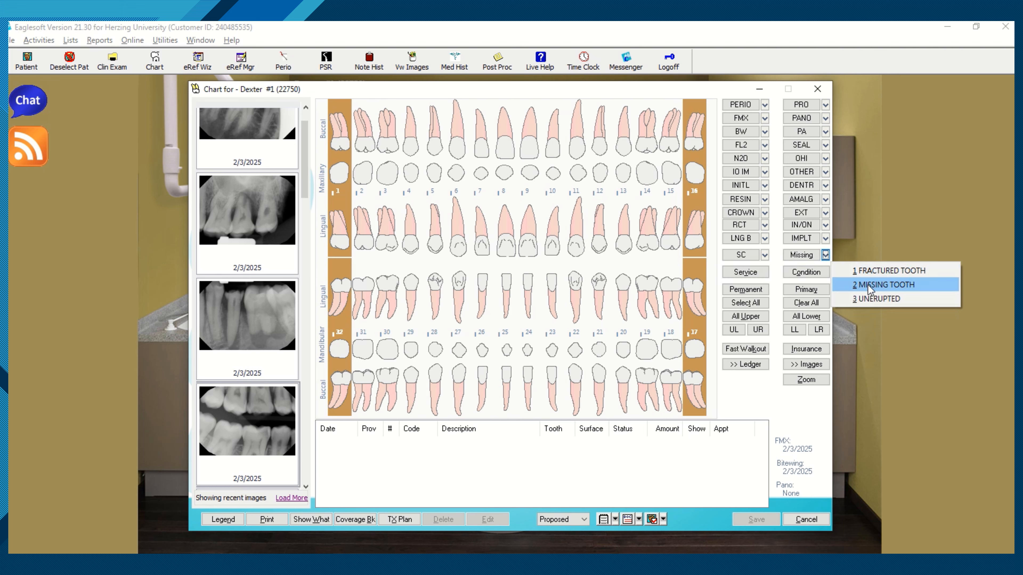
left_click(882, 286)
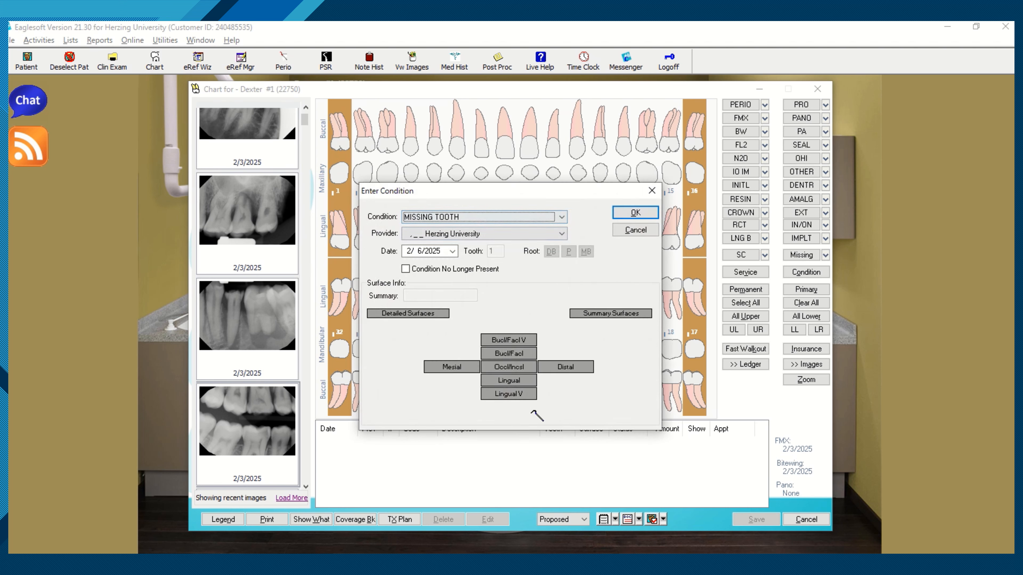
left_click(629, 220)
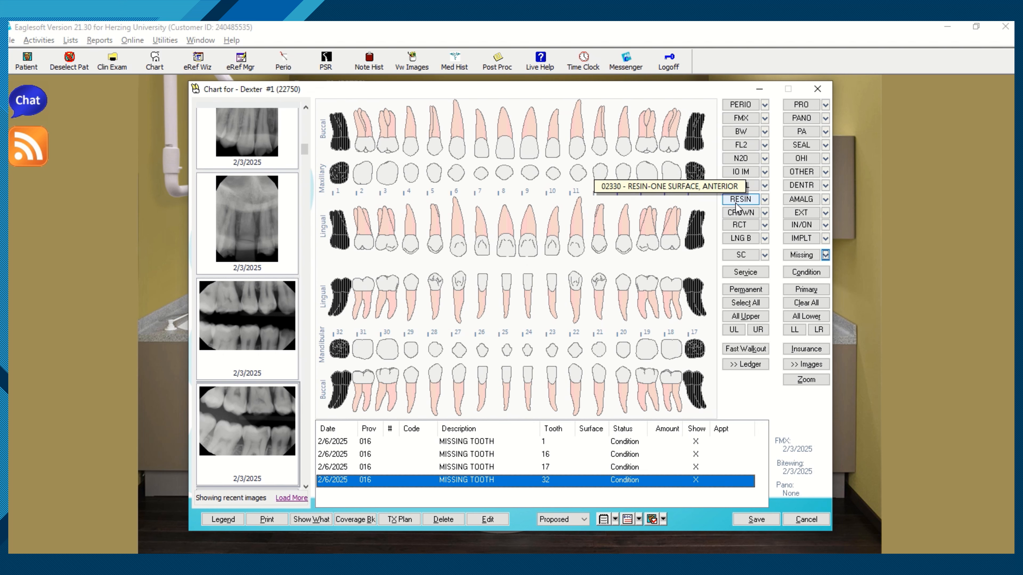
Chart an existing two-surface posterior resin-based composite (02392) on tooth 3, covering the mesial and occlusal surfaces
left_click(765, 199)
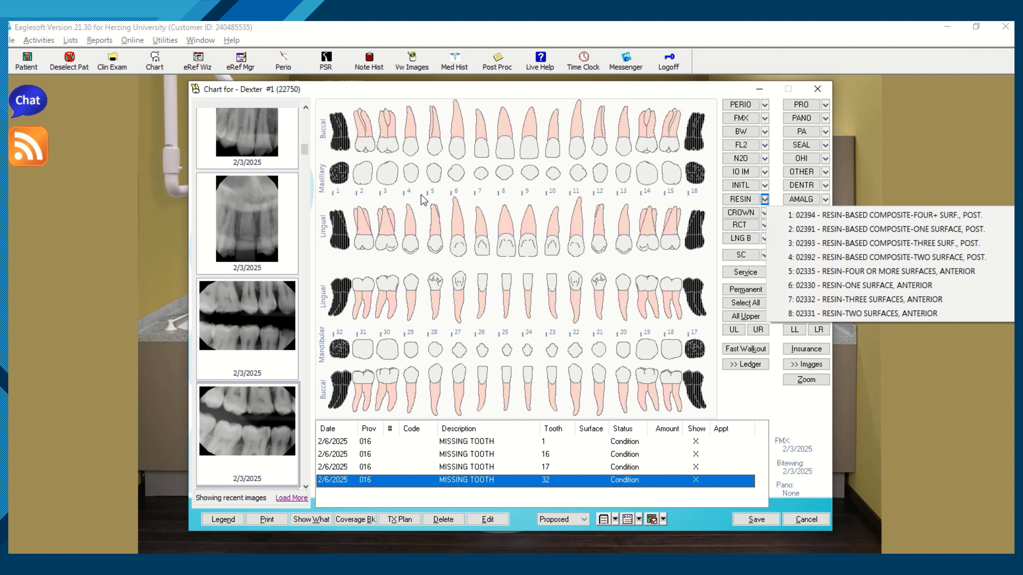
left_click(388, 173)
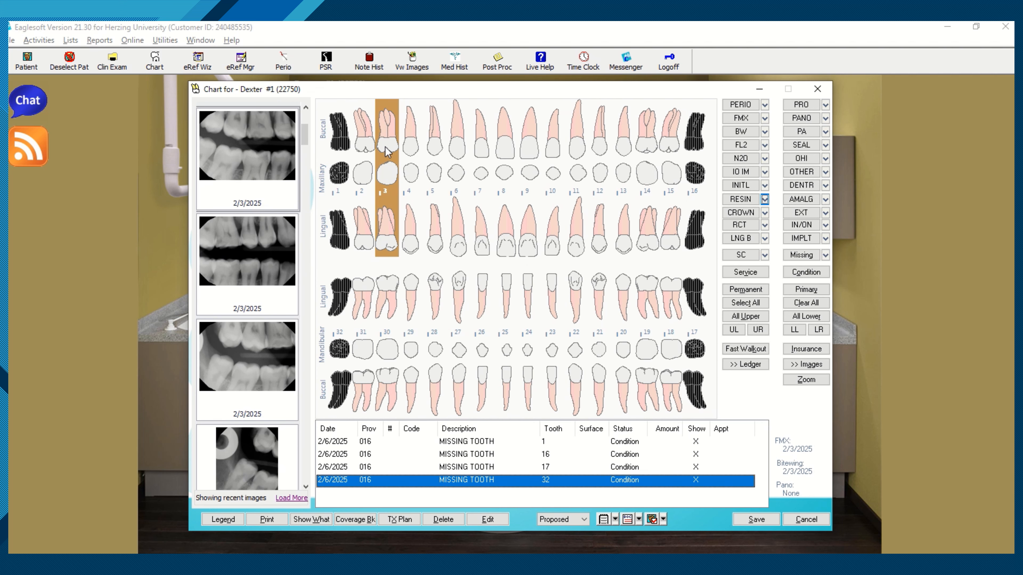
left_click(765, 199)
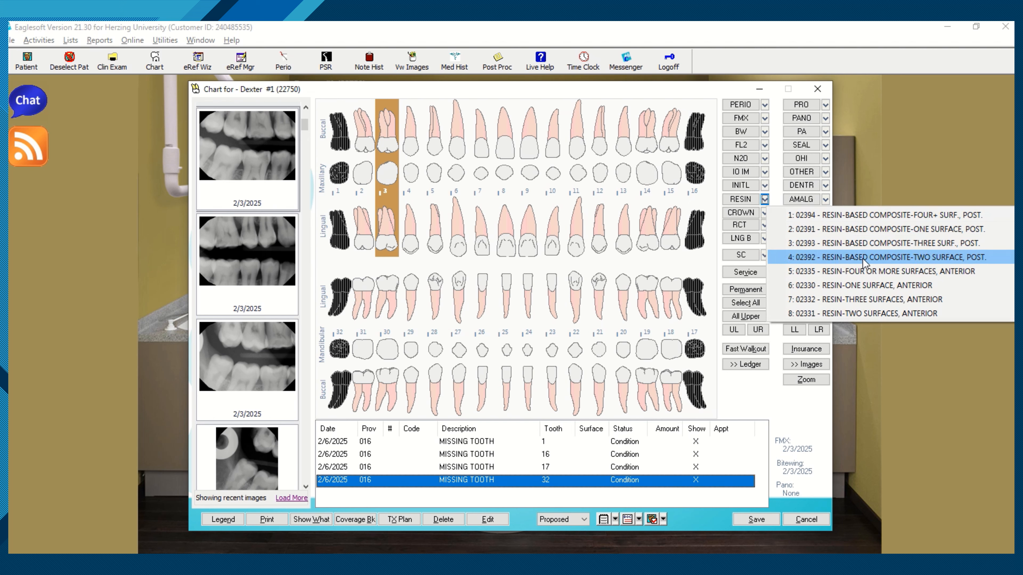
left_click(939, 258)
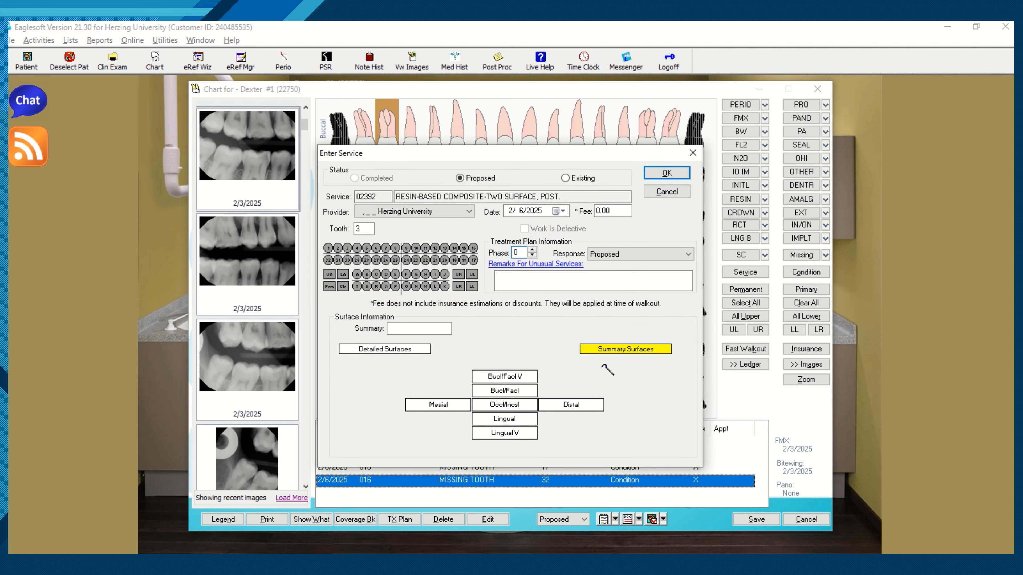
left_click(373, 199)
key("Tab")
left_click(565, 179)
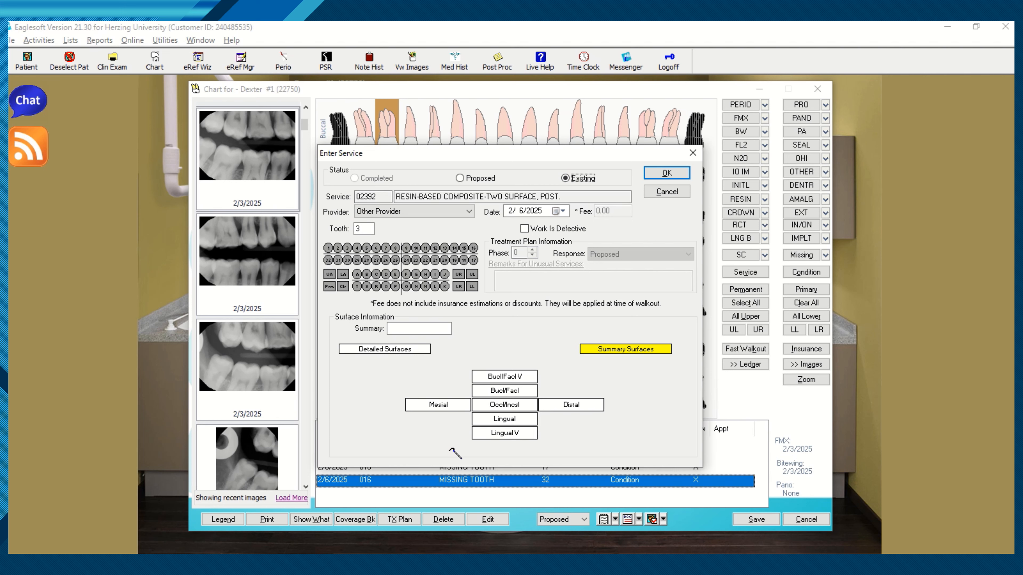
left_click(452, 405)
left_click(496, 408)
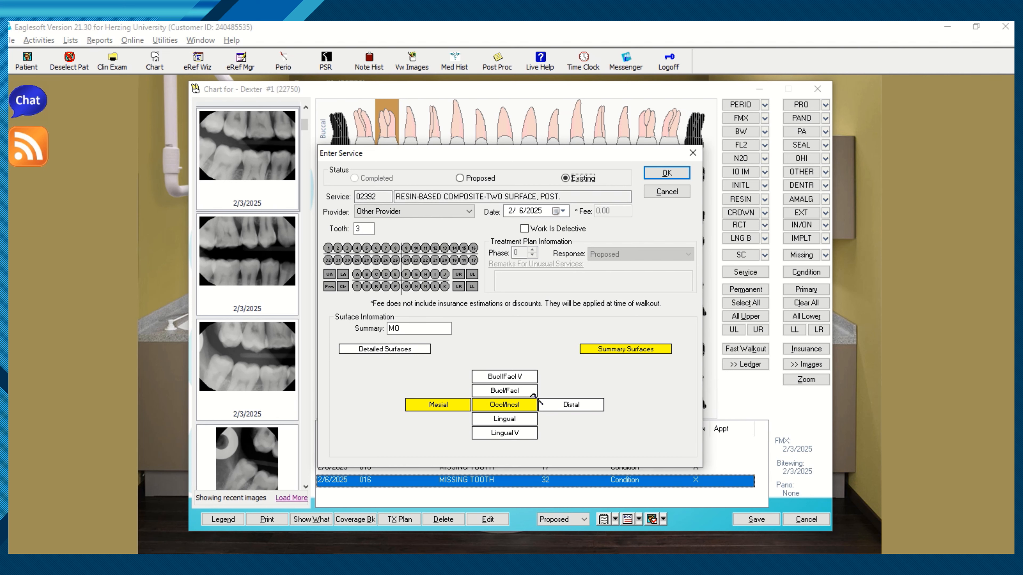
left_click(665, 174)
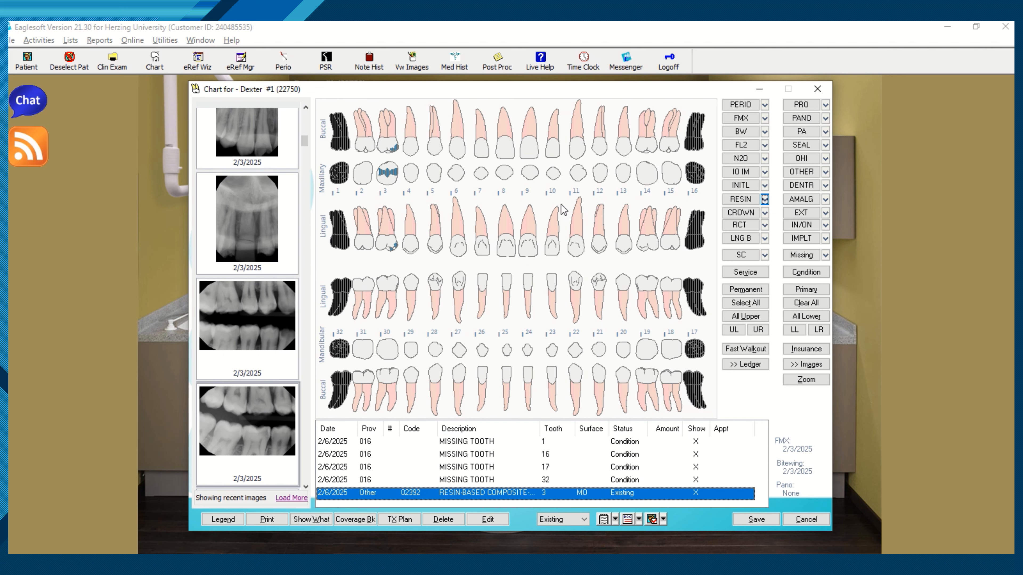
Chart an existing three-surface anterior resin (02332) on tooth 8, covering the mesial, incisal and lingual surfaces
left_click(504, 174)
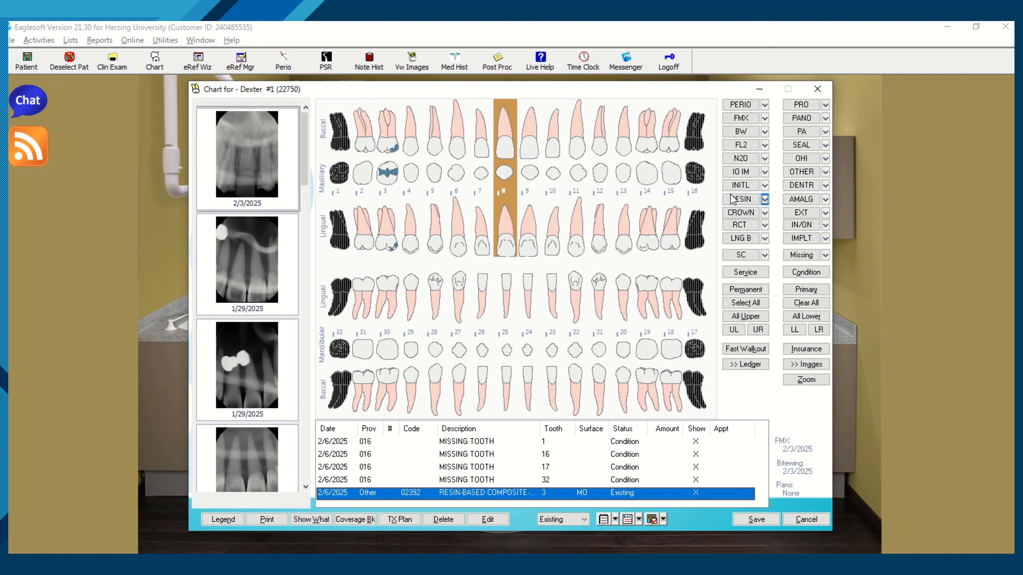
left_click(764, 199)
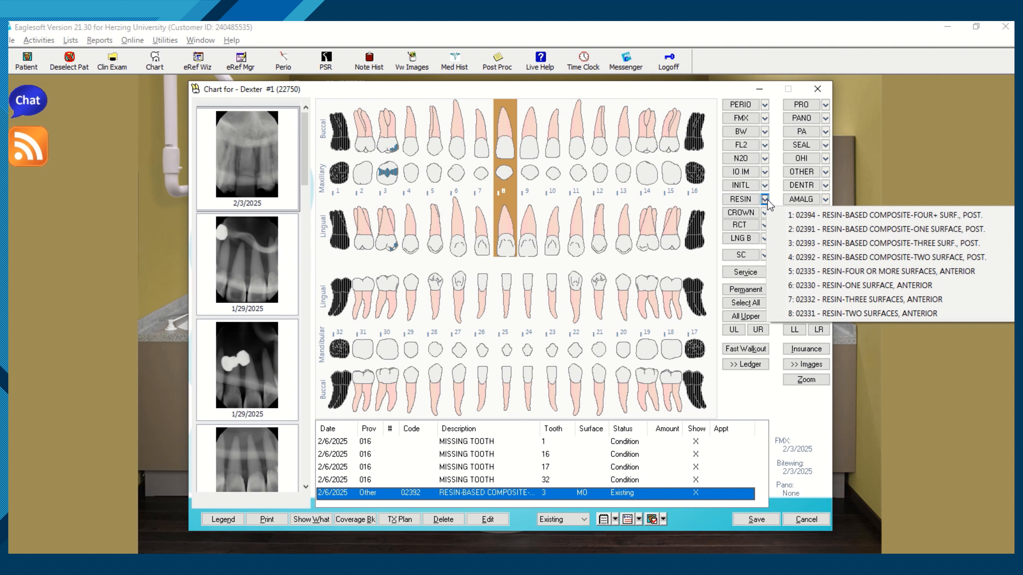
left_click(863, 304)
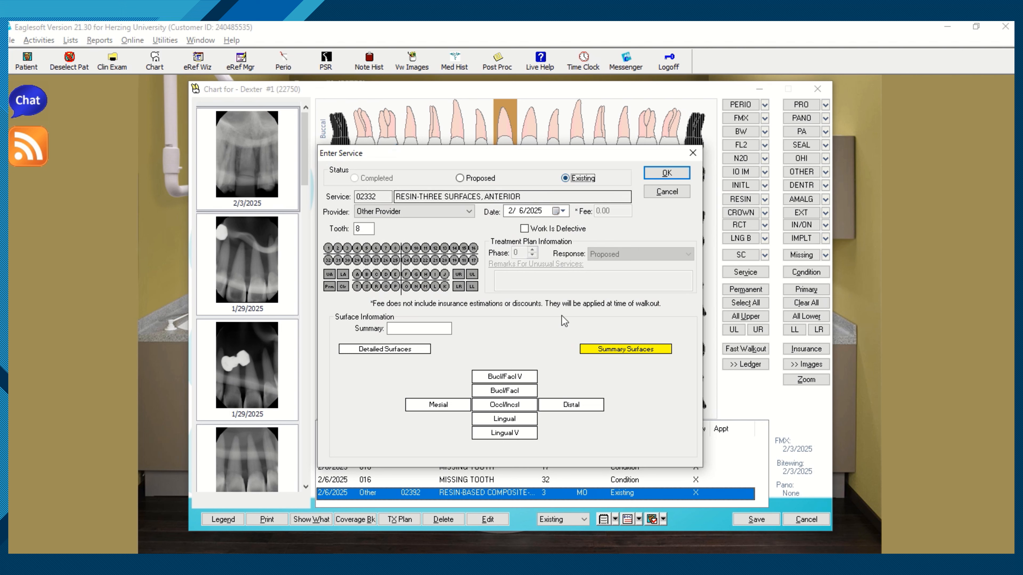
left_click(439, 405)
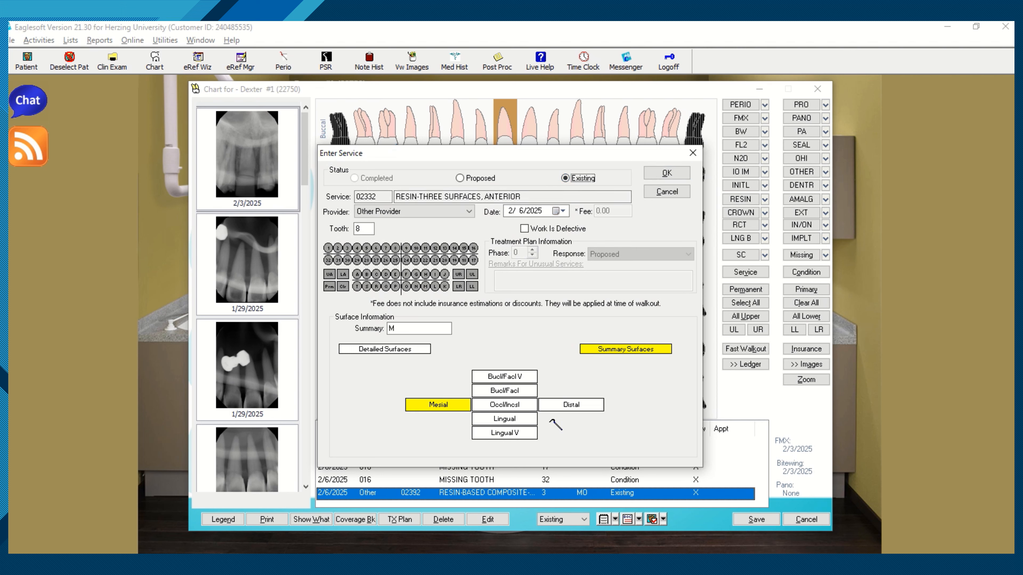
left_click(508, 405)
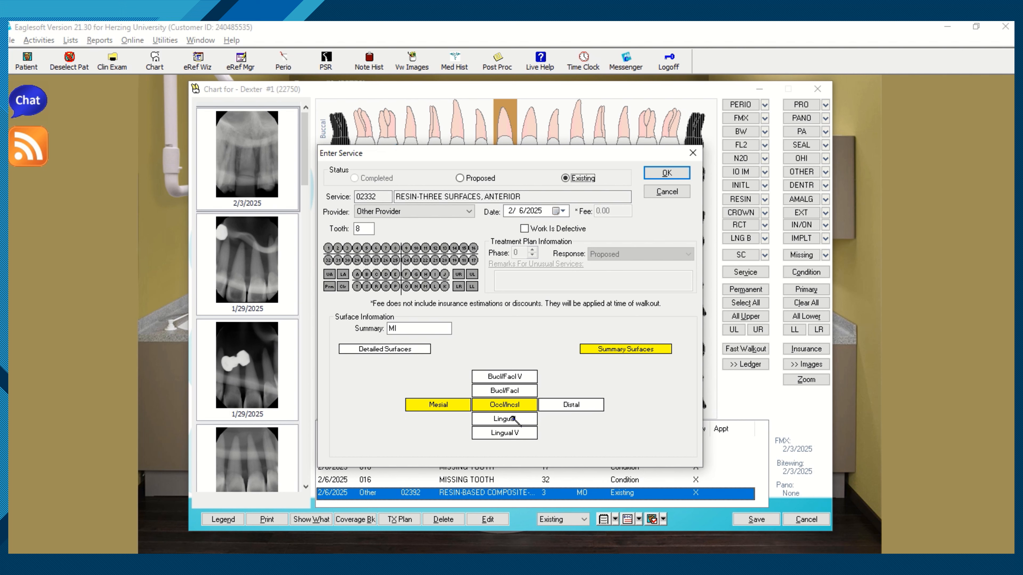
left_click(514, 419)
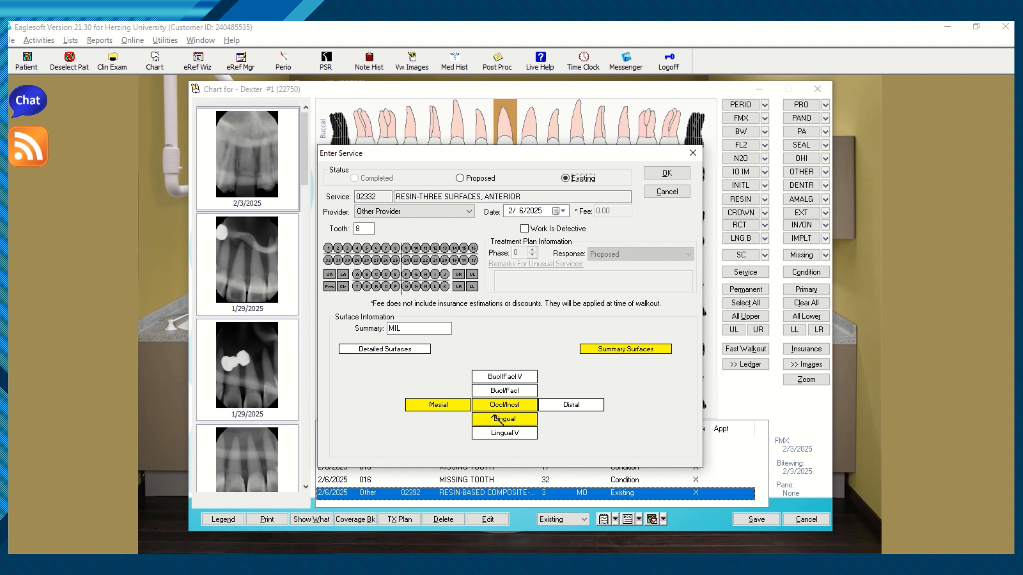
left_click(667, 173)
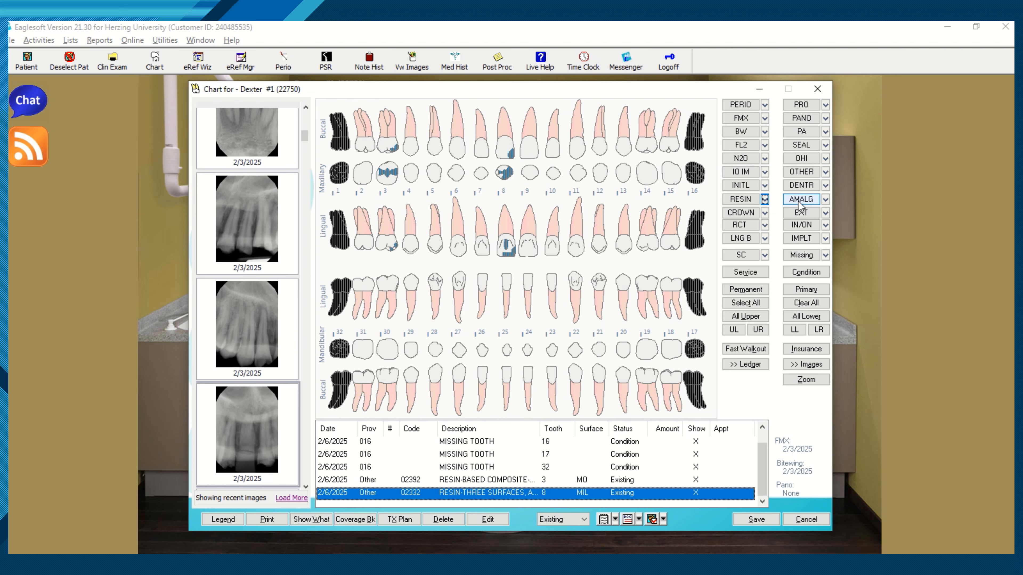
Chart an existing three-surface amalgam (02160) on tooth 12, covering the mesial, occlusal and distal surfaces
left_click(825, 199)
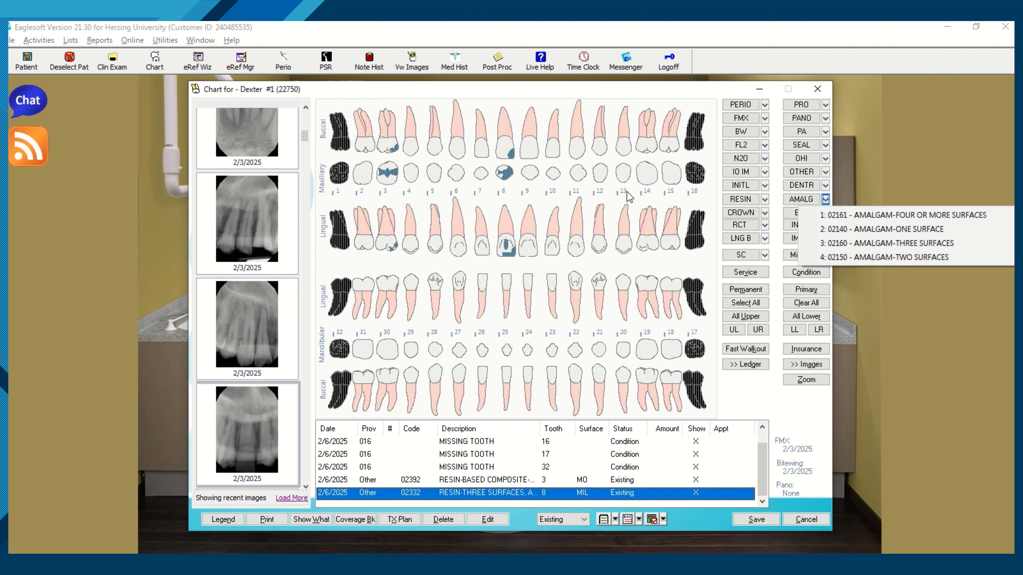
left_click(599, 177)
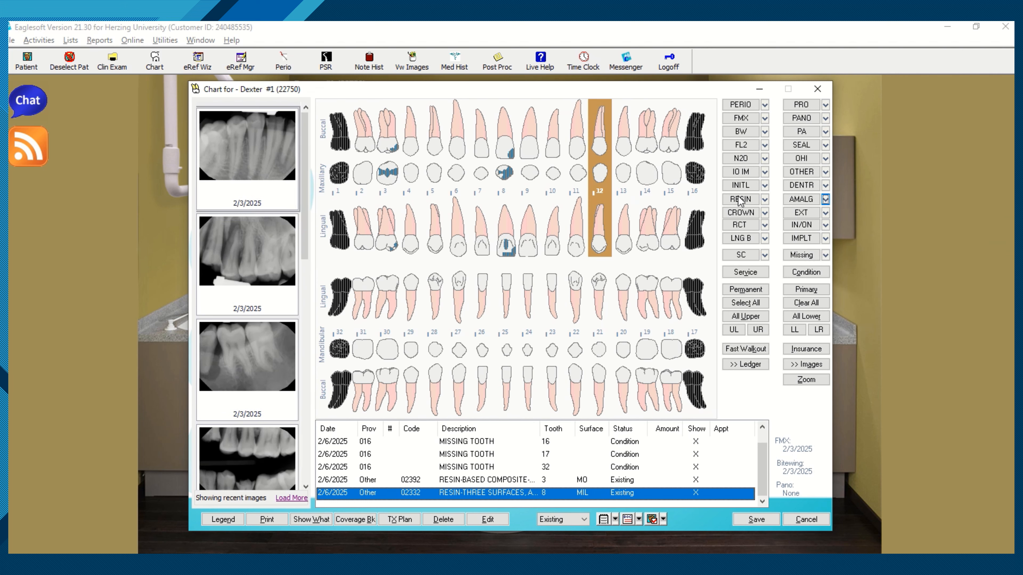
left_click(825, 199)
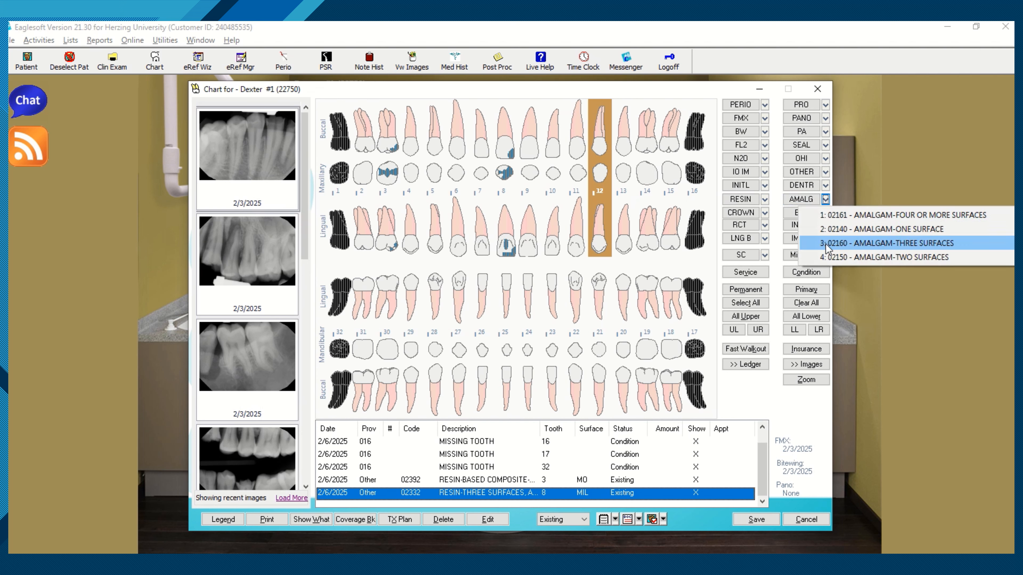
left_click(902, 244)
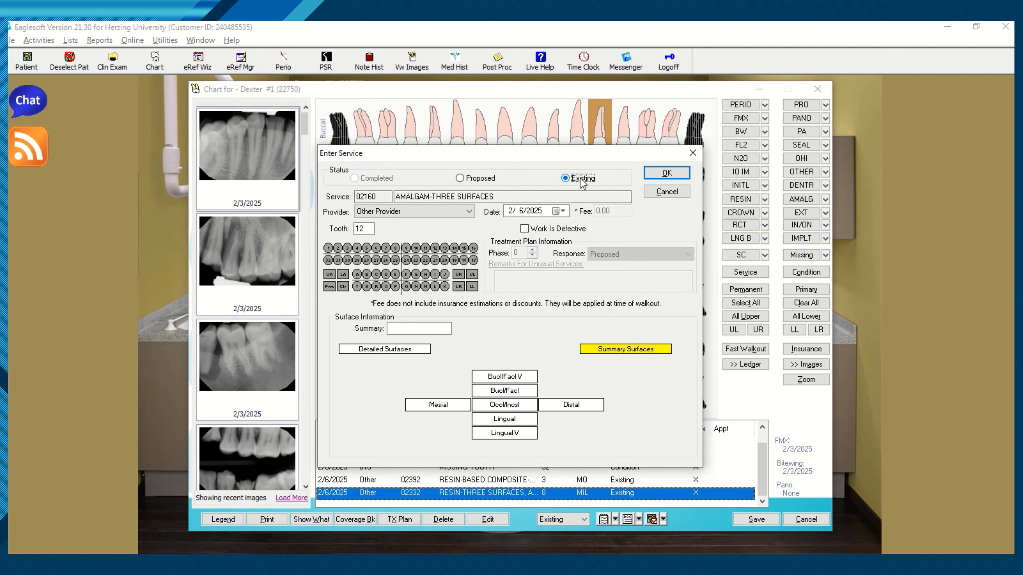
left_click(435, 404)
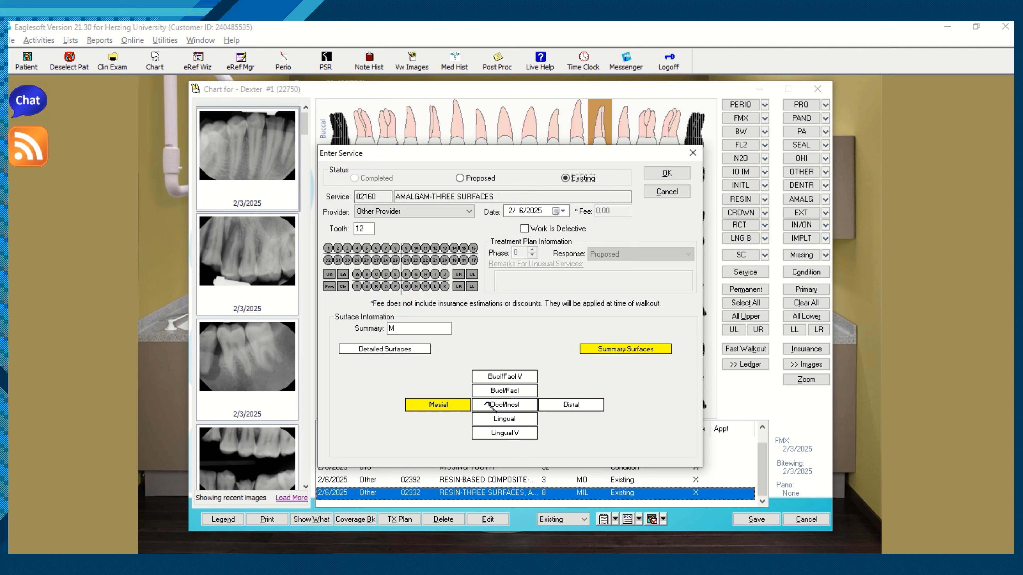
left_click(498, 406)
left_click(557, 409)
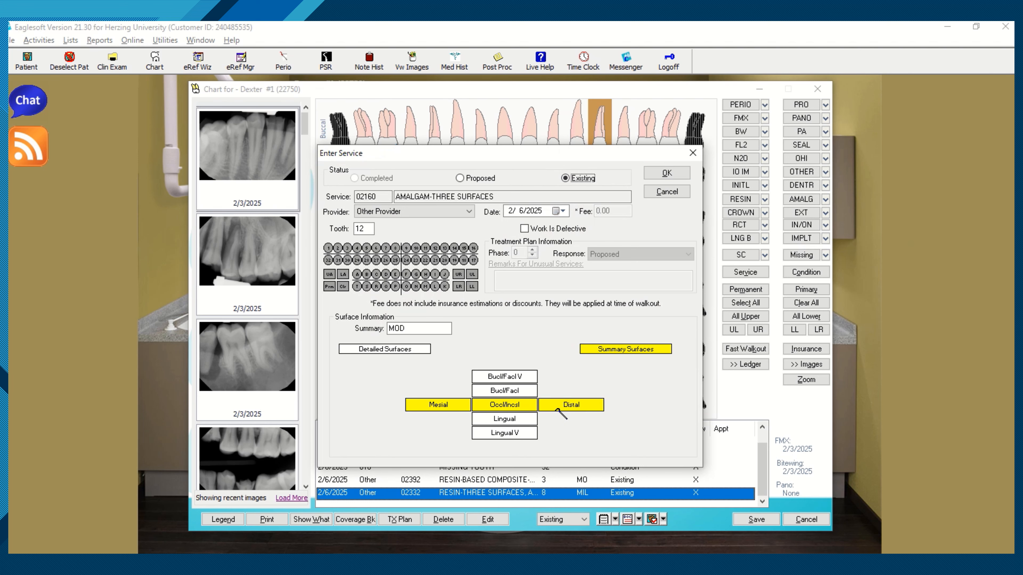
left_click(659, 173)
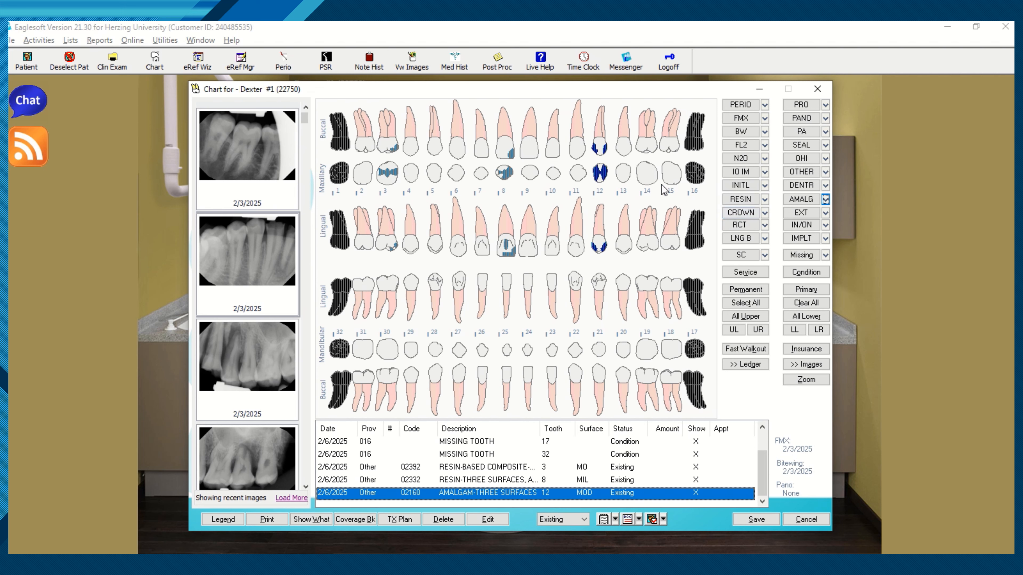
Chart an existing porcelain/ceramic substrate crown (02740) on tooth 13
left_click(625, 175)
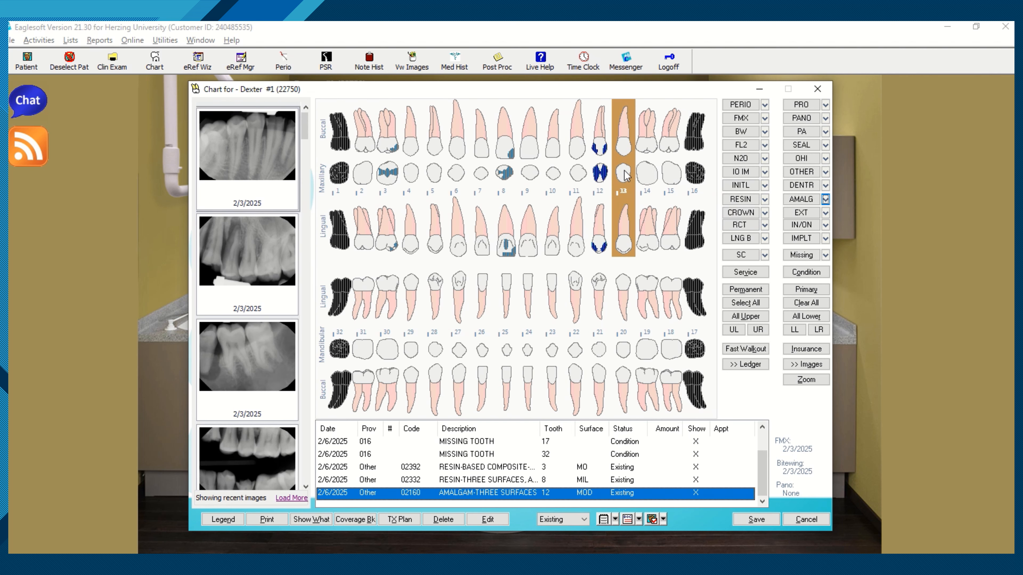
left_click(764, 212)
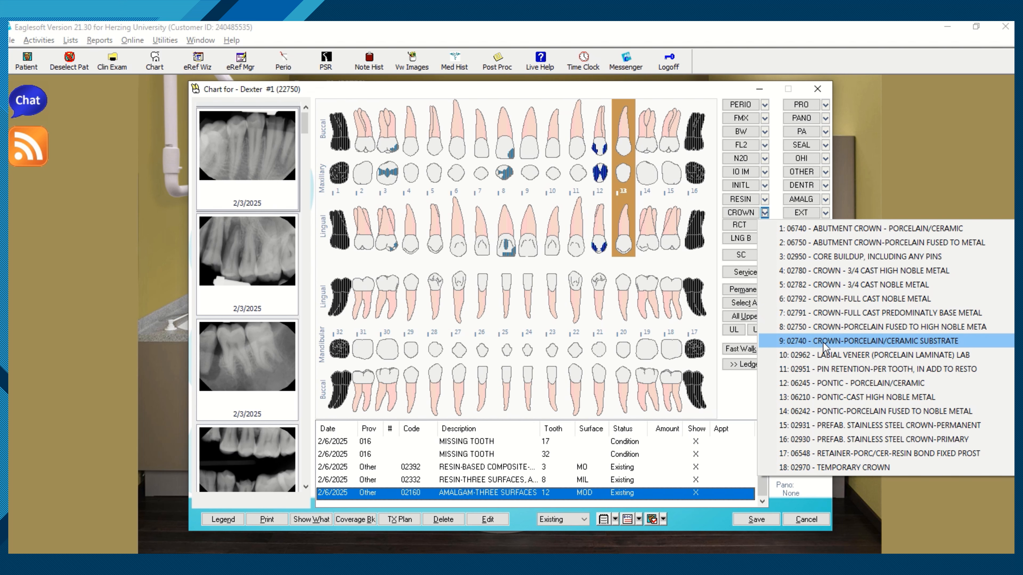
left_click(879, 344)
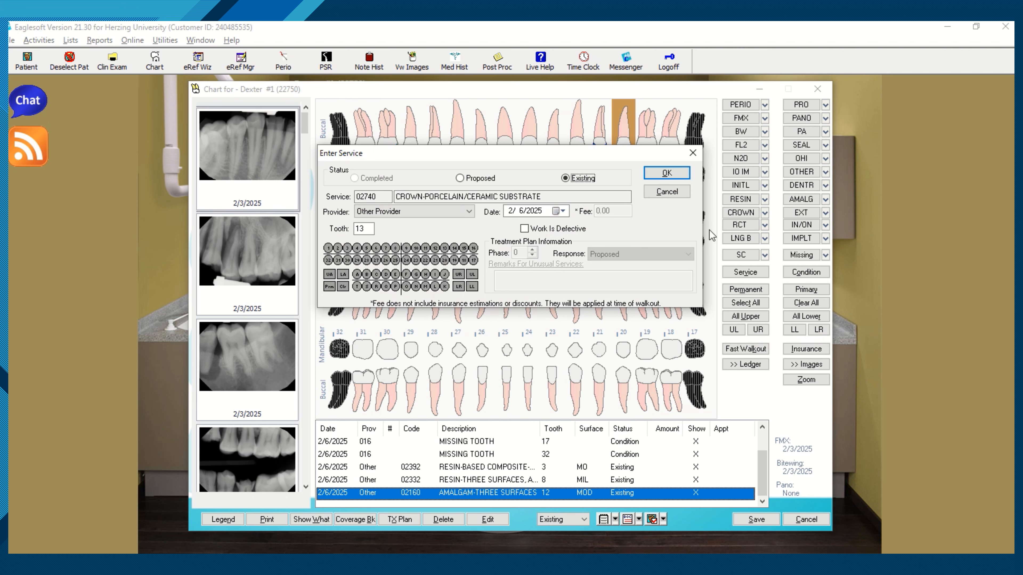
left_click(592, 180)
left_click(658, 173)
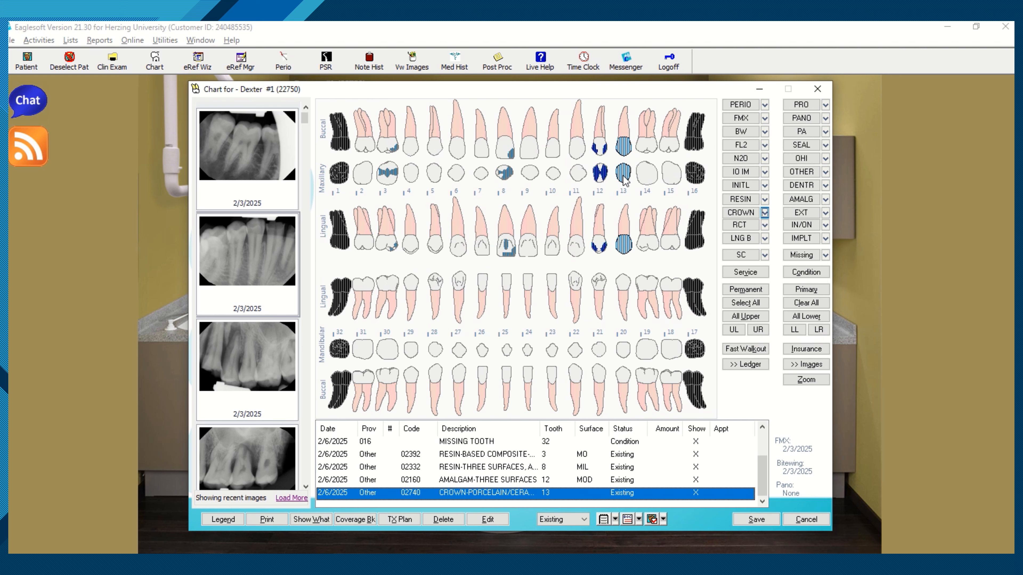
Chart an existing bicuspid root canal (03320) on tooth 13
left_click(627, 196)
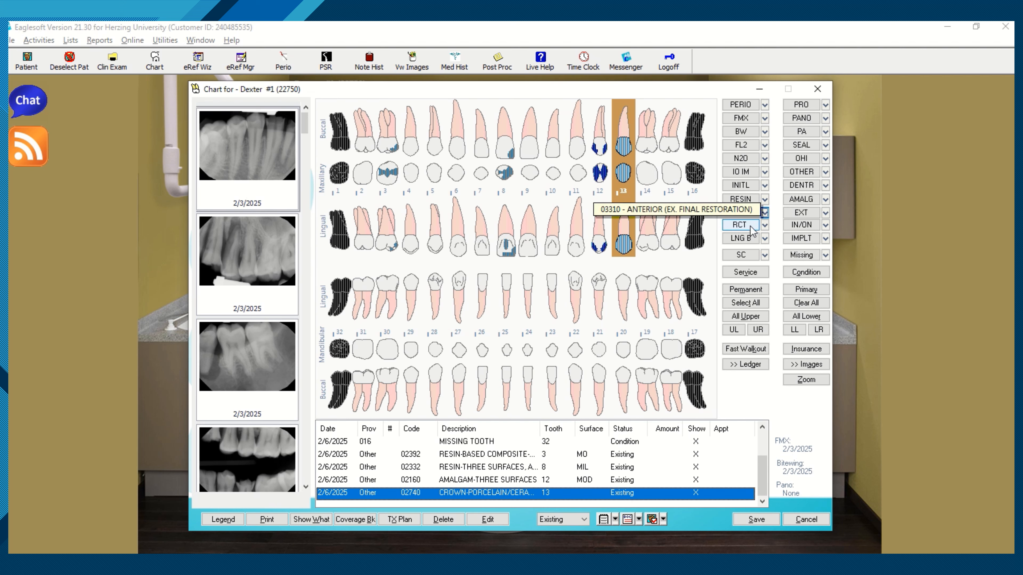
left_click(765, 226)
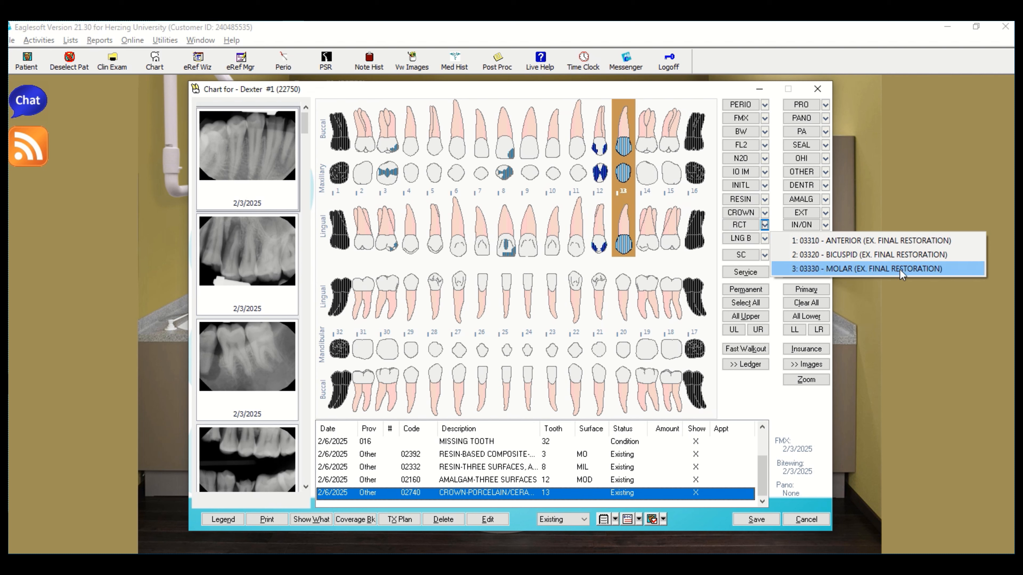
left_click(816, 256)
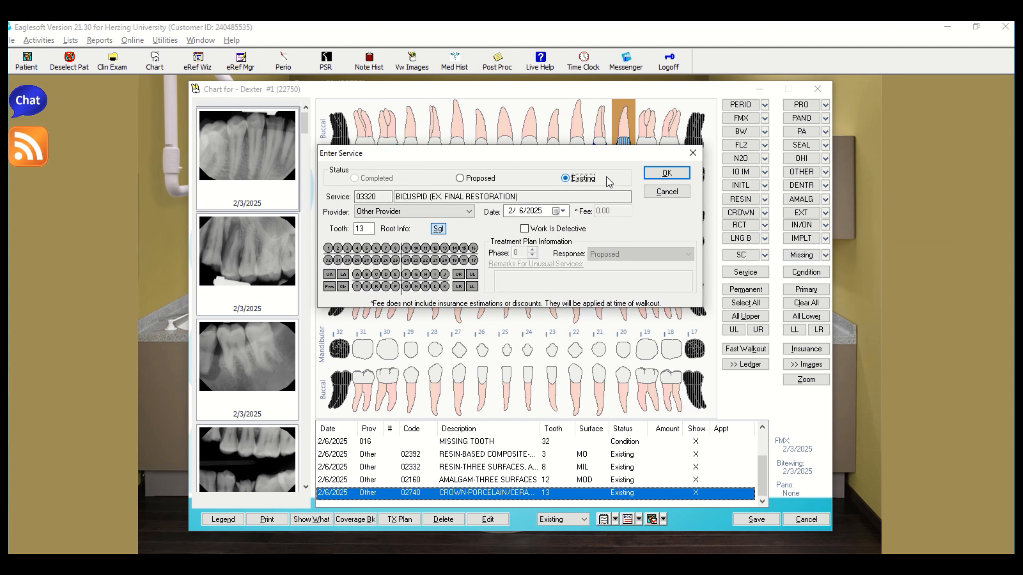
left_click(653, 174)
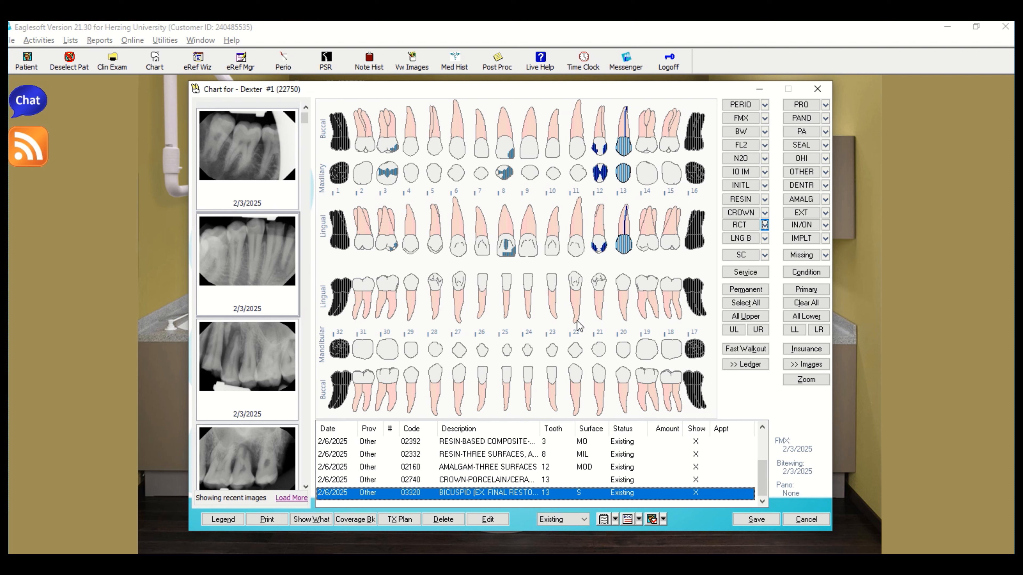
Chart an existing orthodontic retention lingual bar (08680) across teeth 22 through 27
left_click(458, 339)
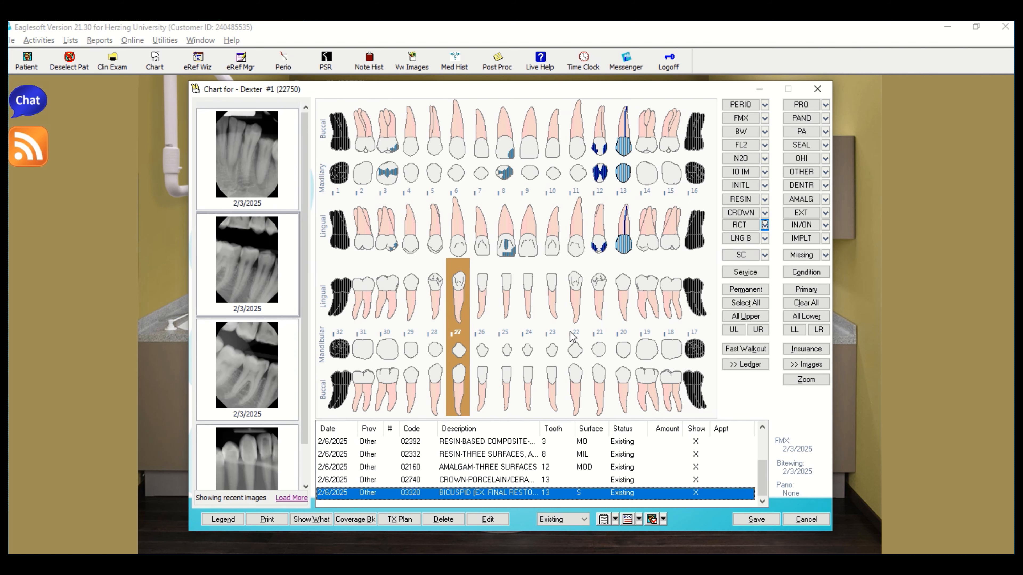
left_click(575, 338)
left_click(552, 338)
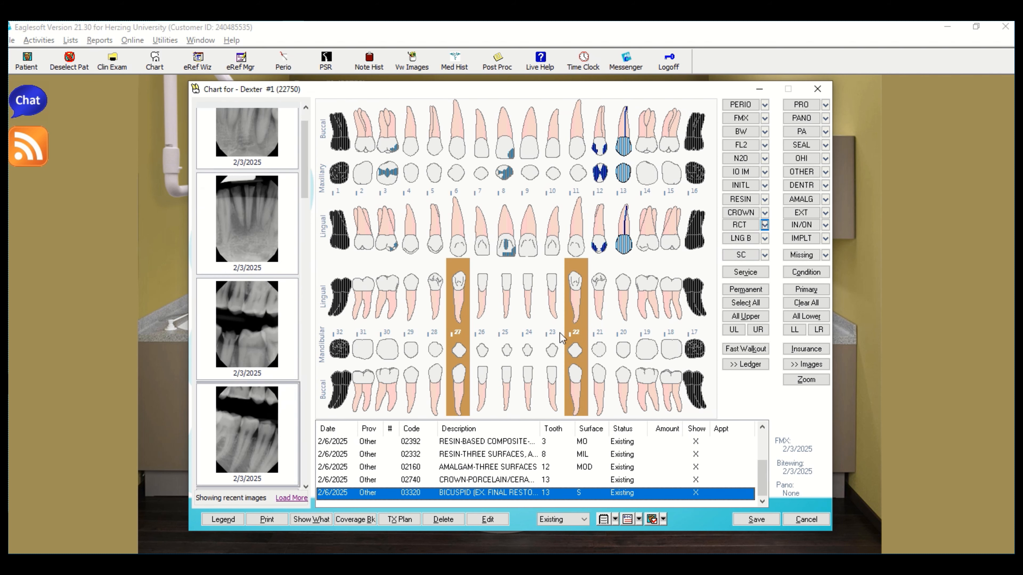
left_click(529, 339)
left_click(506, 339)
left_click(482, 340)
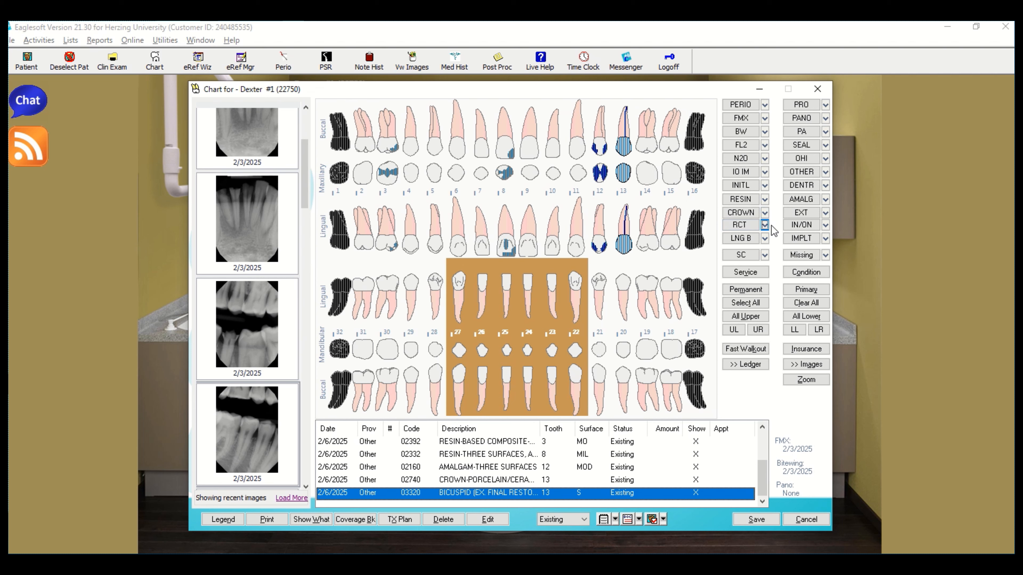
left_click(765, 238)
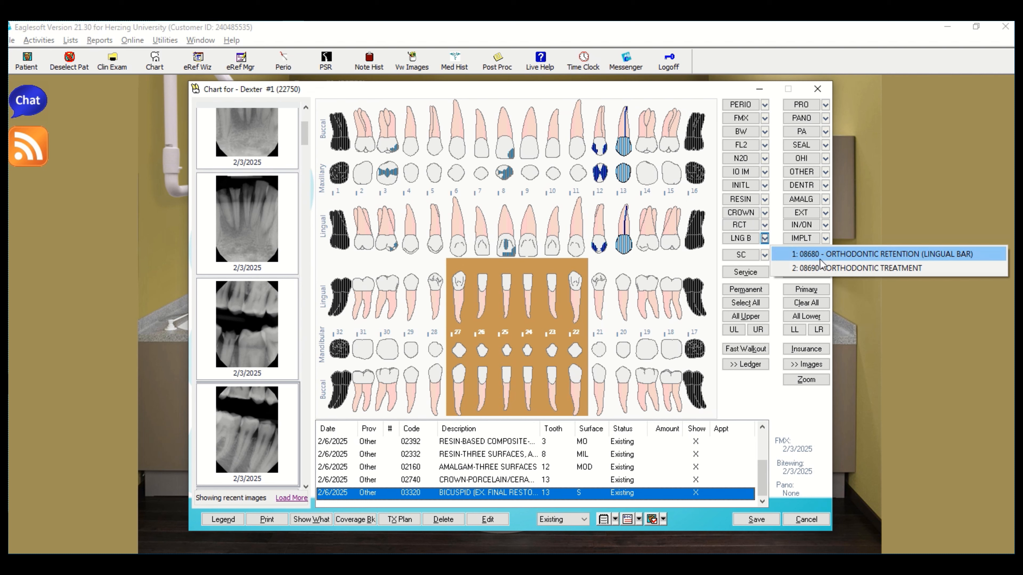
left_click(938, 260)
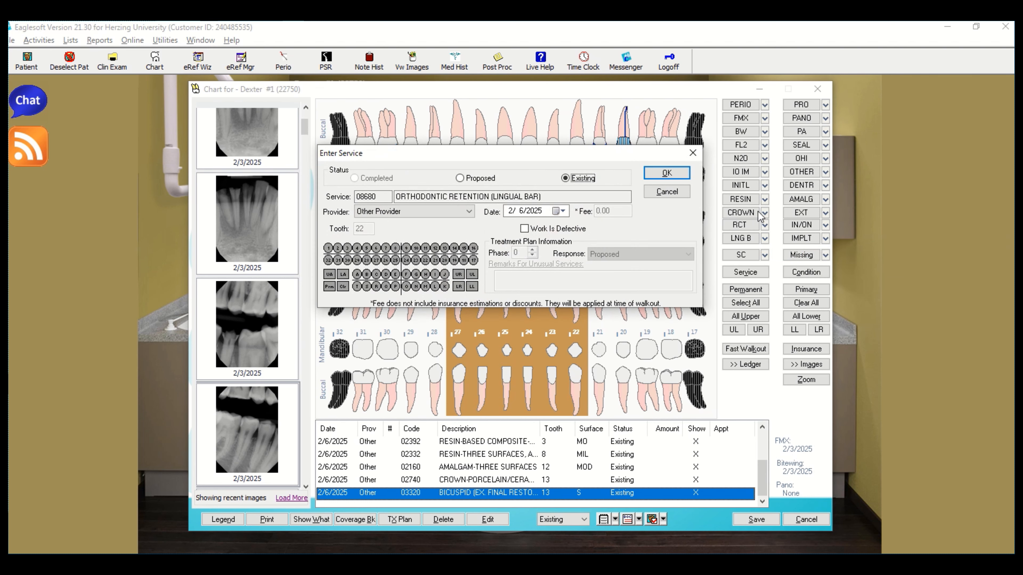
left_click(664, 172)
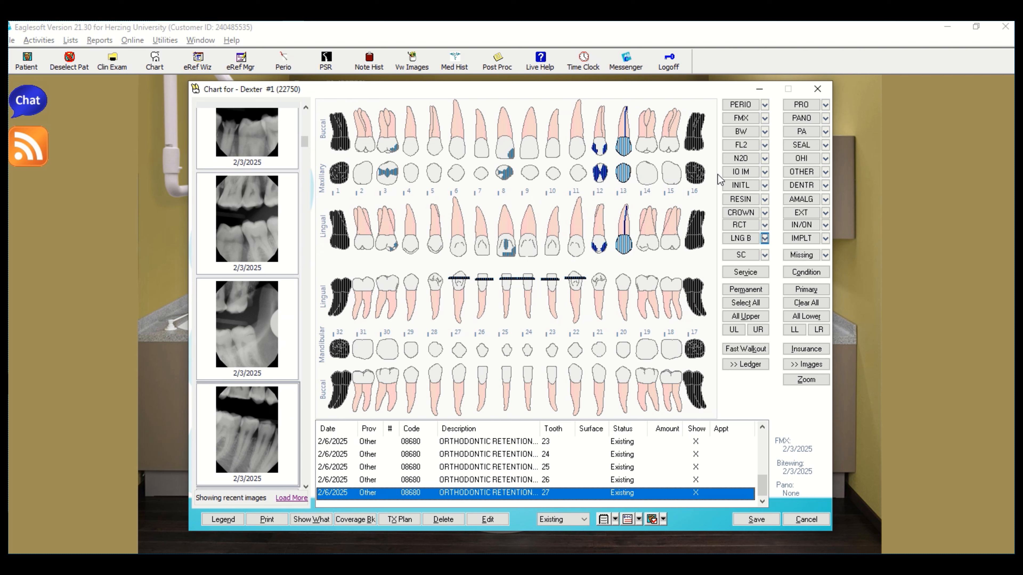
Review the available implant and extraction services, and browse the conditions list for other chartable findings
left_click(825, 238)
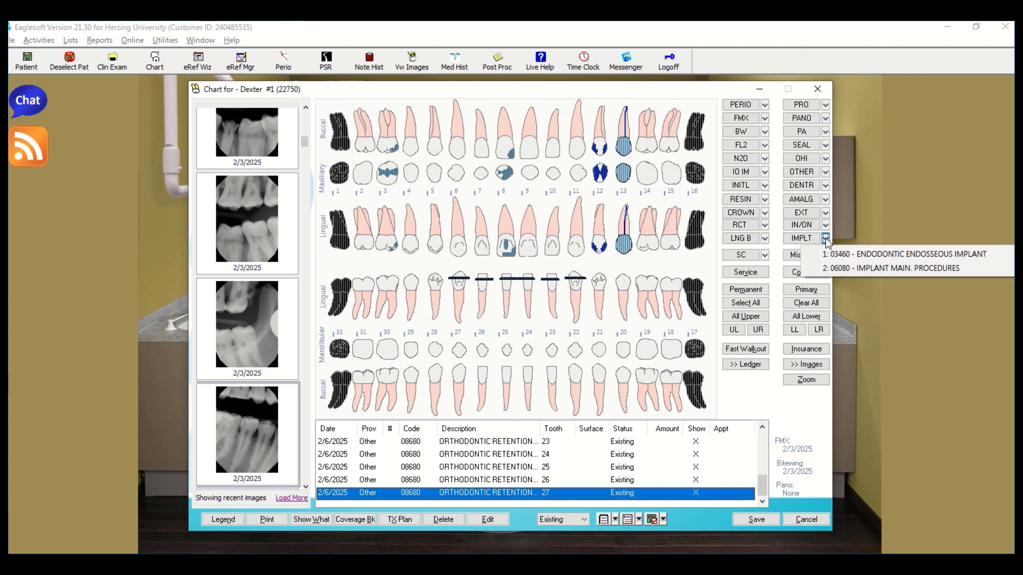
left_click(825, 212)
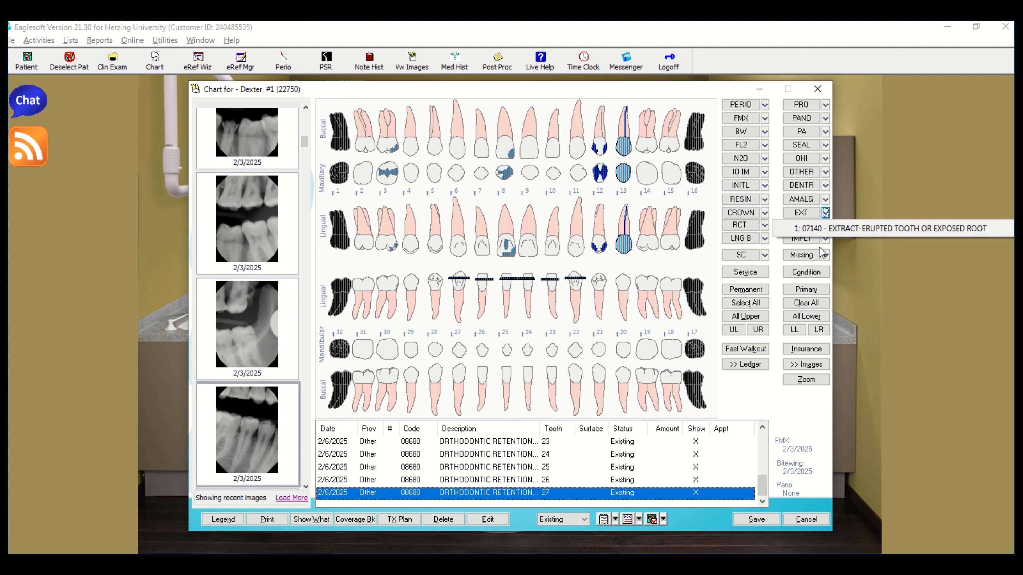
left_click(803, 278)
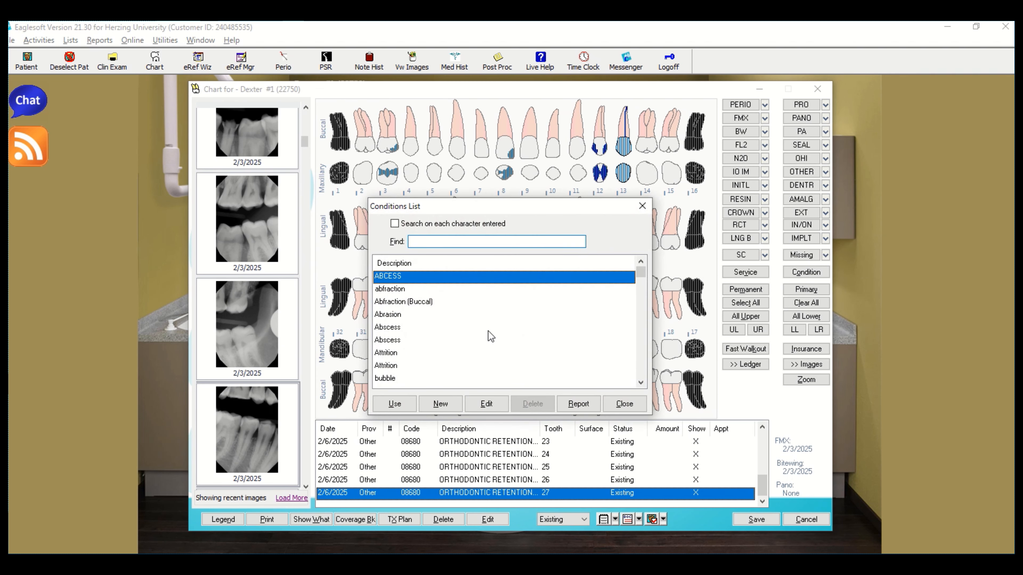
scroll(479, 326, "down", 10)
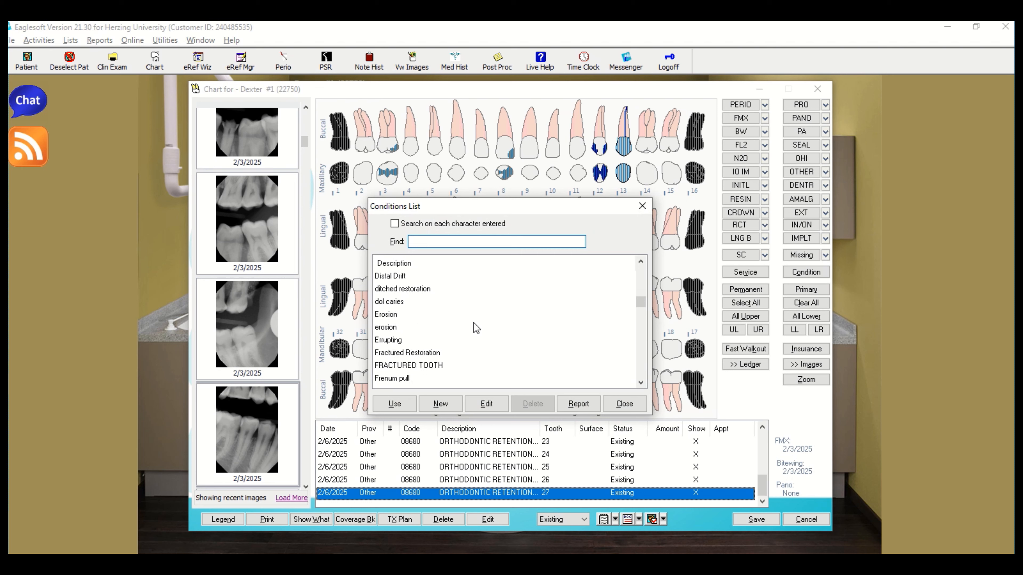
scroll(473, 322, "down", 10)
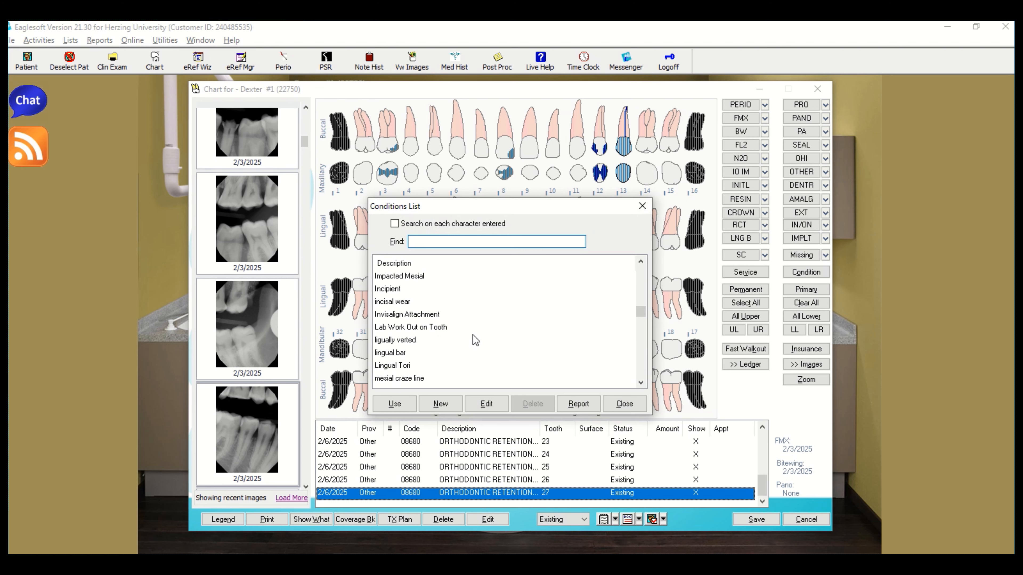
scroll(475, 340, "down", 3)
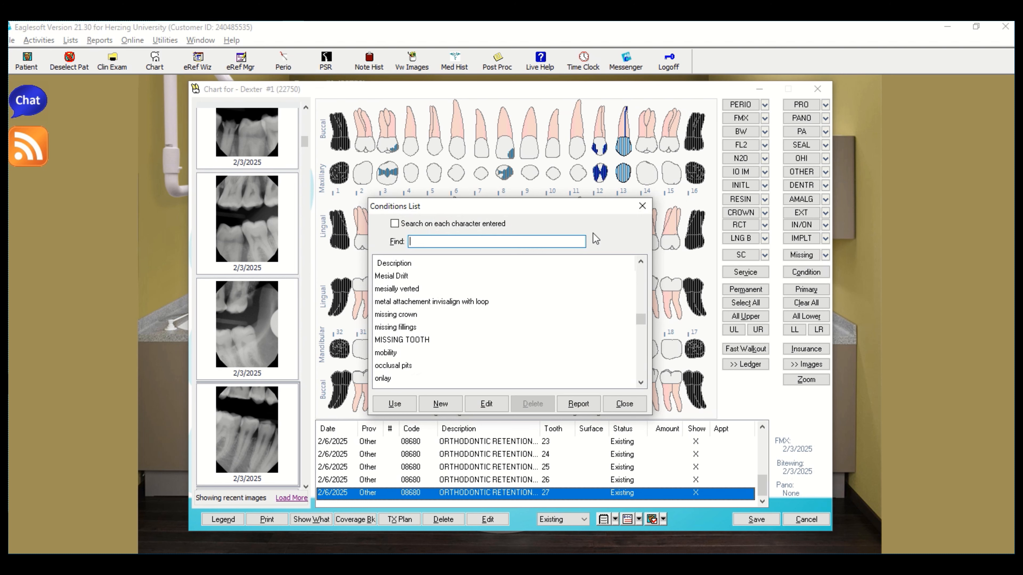
left_click(642, 207)
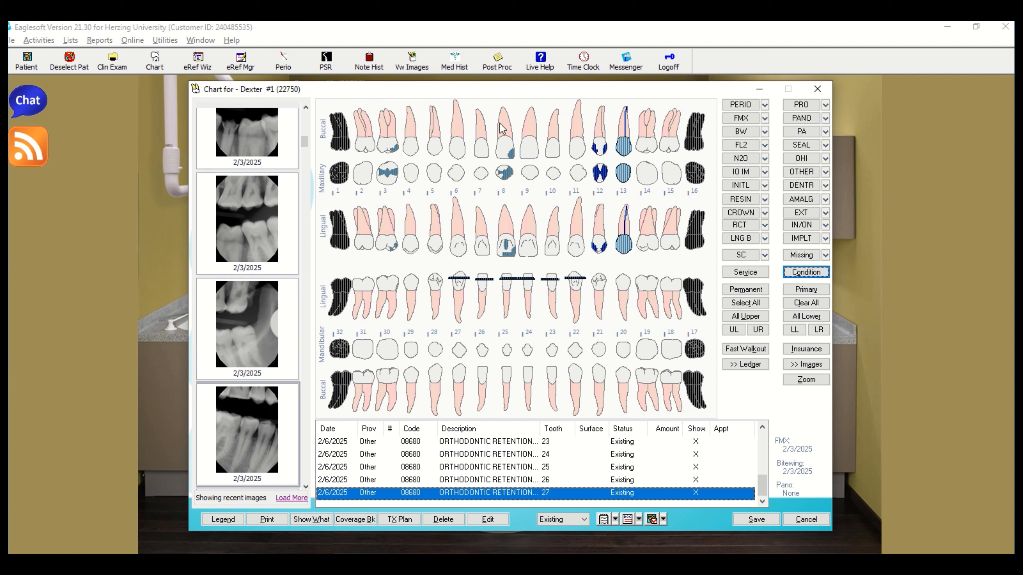
Chart a suspect decay condition on tooth 4, covering the mesial and occlusal surfaces
left_click(415, 184)
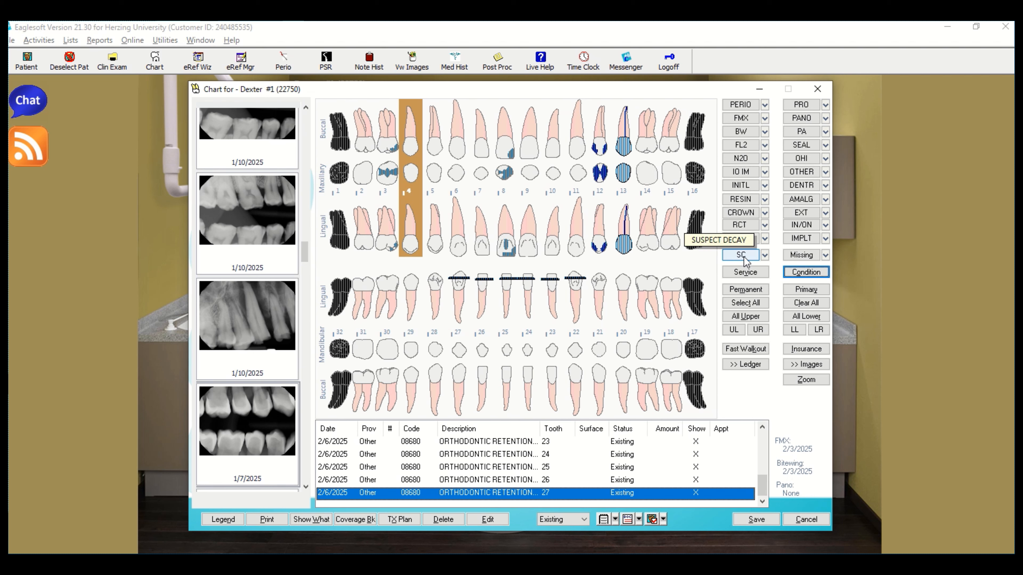
left_click(764, 255)
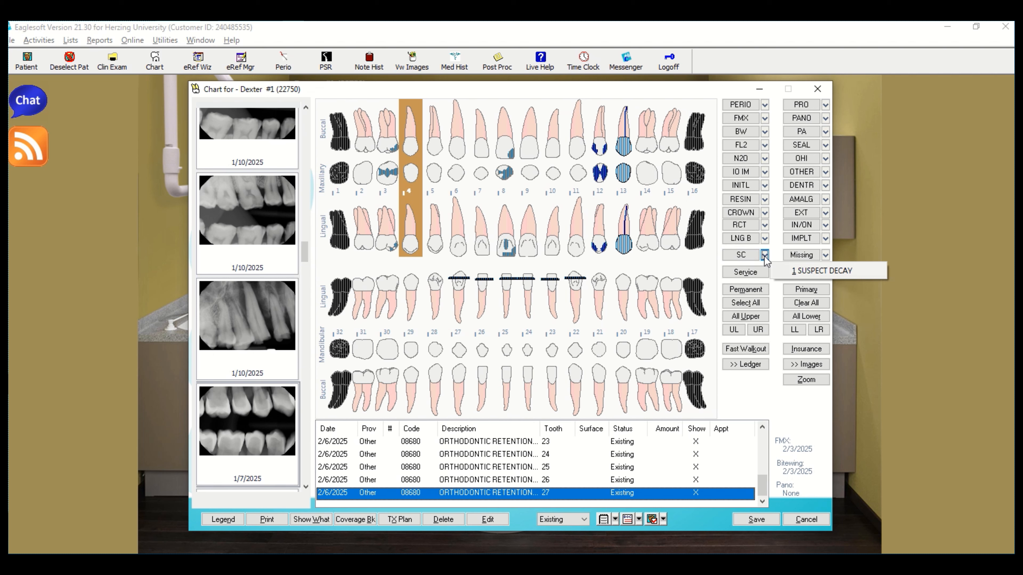
left_click(803, 270)
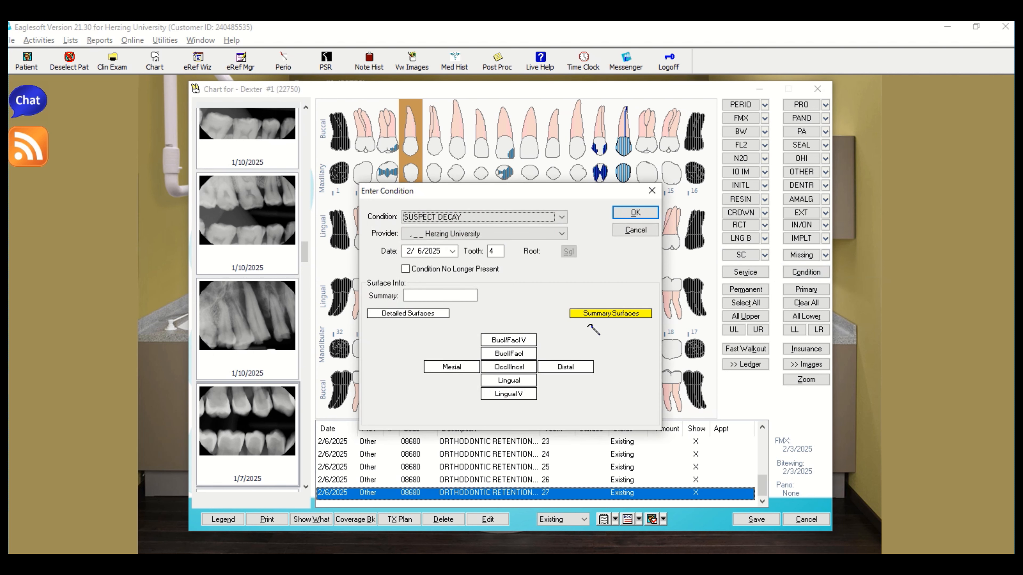
left_click(451, 367)
left_click(507, 369)
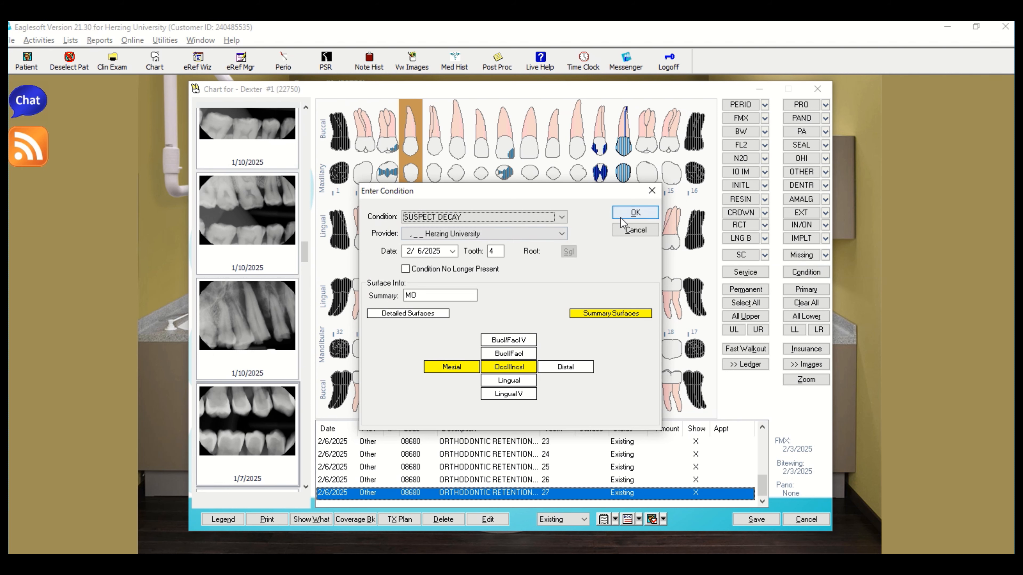
left_click(635, 213)
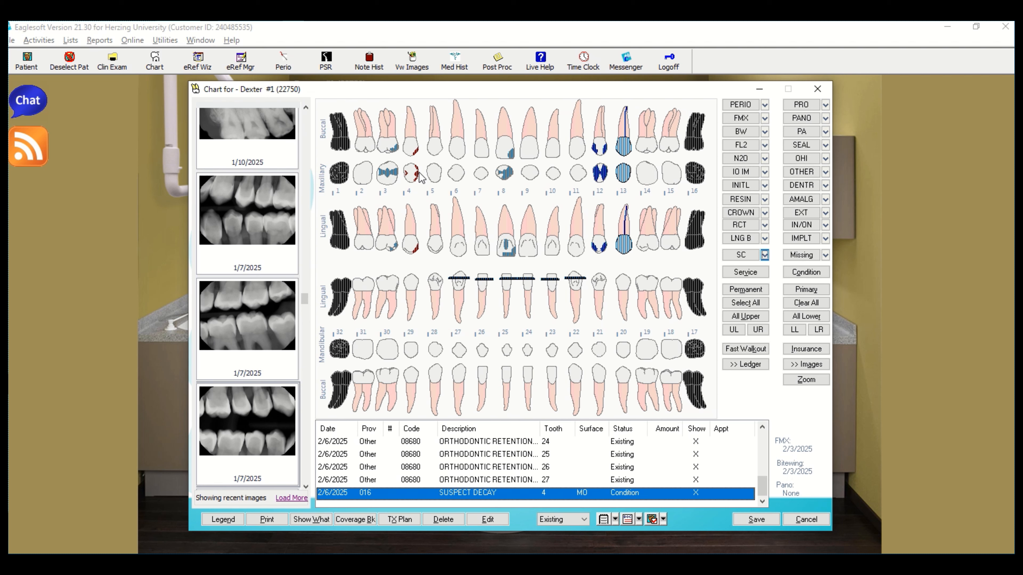
Chart a suspect decay condition on tooth 5, covering the distal and occlusal surfaces
left_click(432, 174)
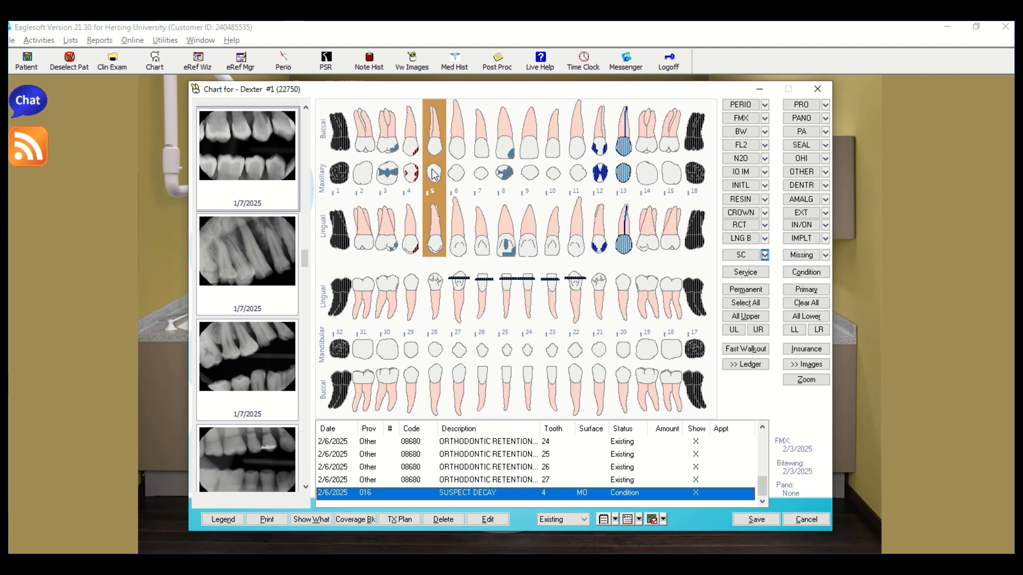
left_click(765, 256)
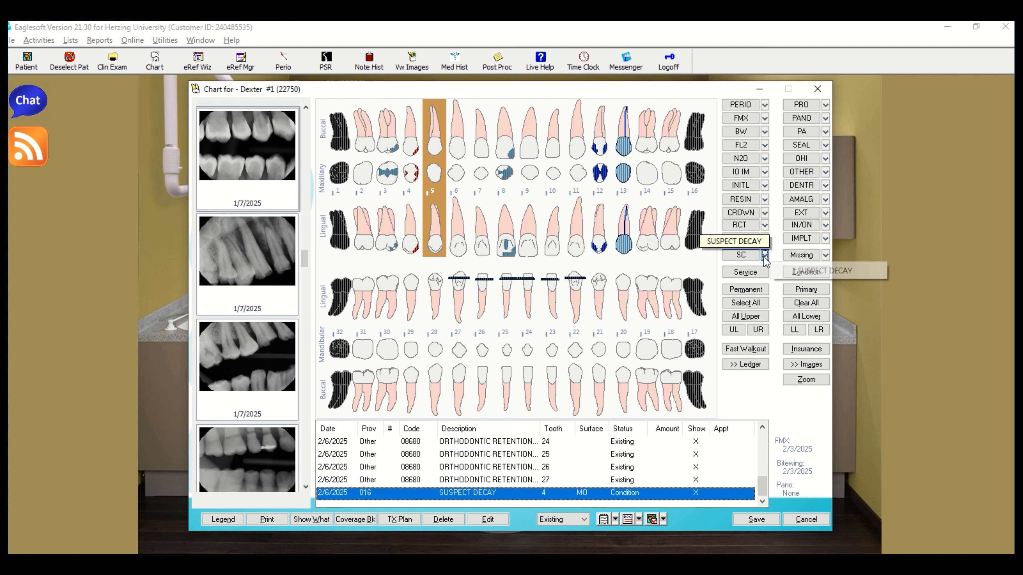
left_click(803, 271)
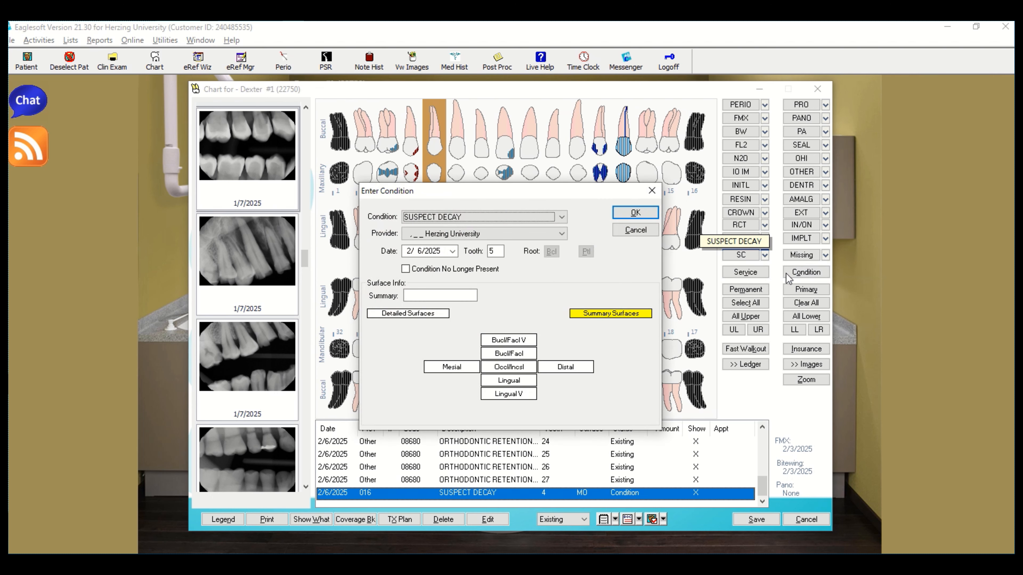
left_click(548, 370)
left_click(509, 367)
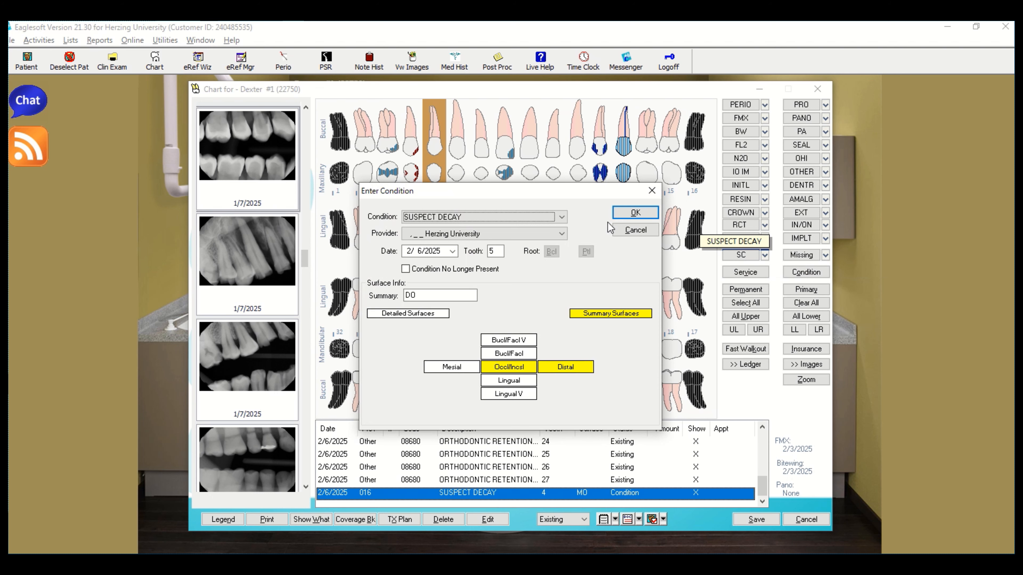
left_click(622, 217)
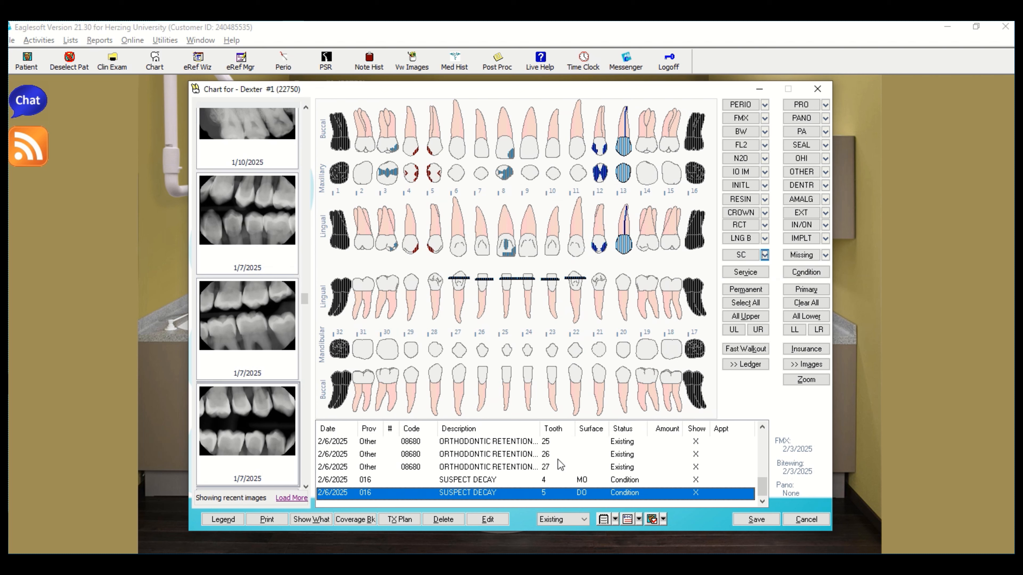
Sort the charted entries by tooth number in ascending order
scroll(557, 460, "up", 5)
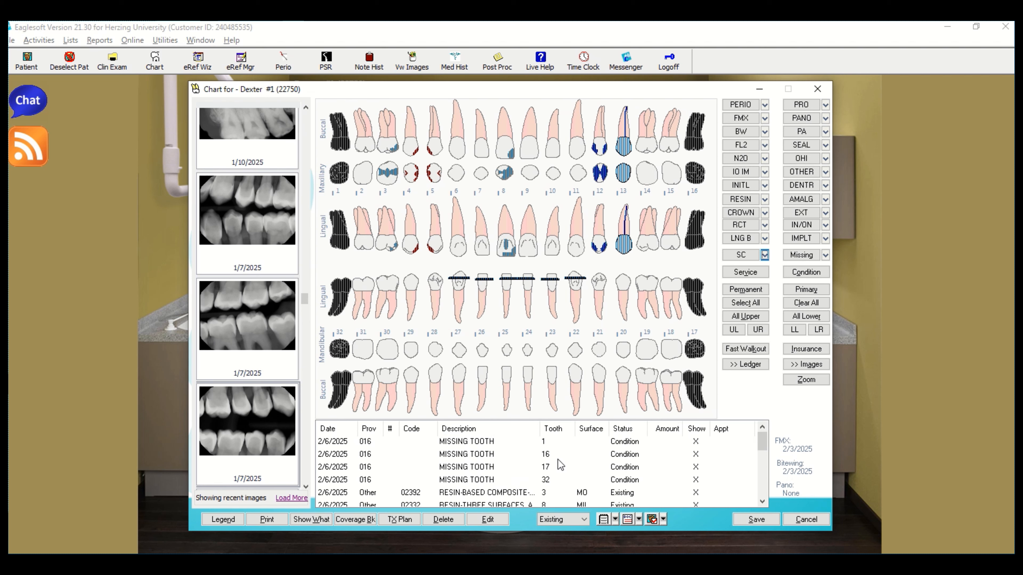
scroll(557, 460, "down", 1)
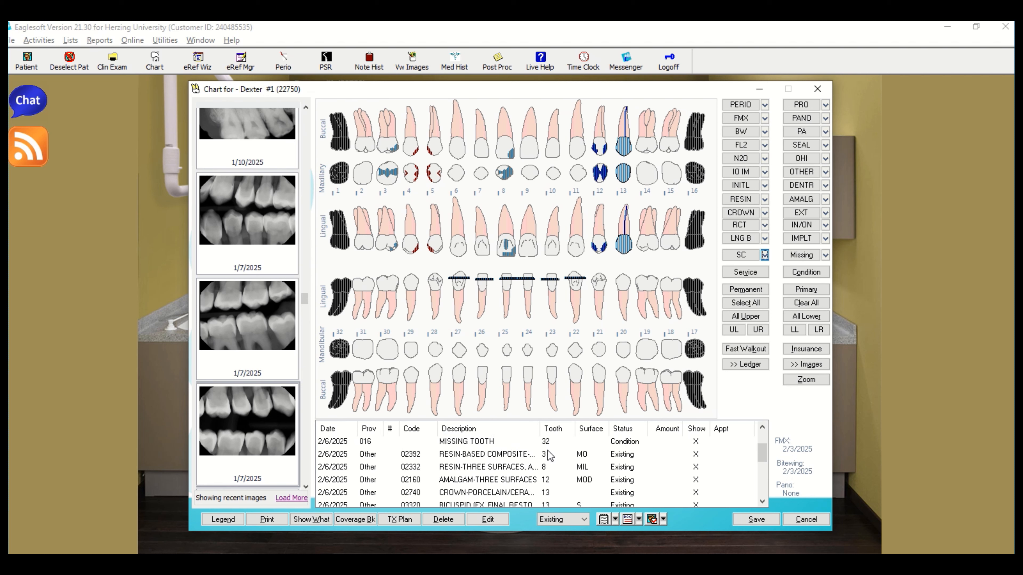
left_click(552, 428)
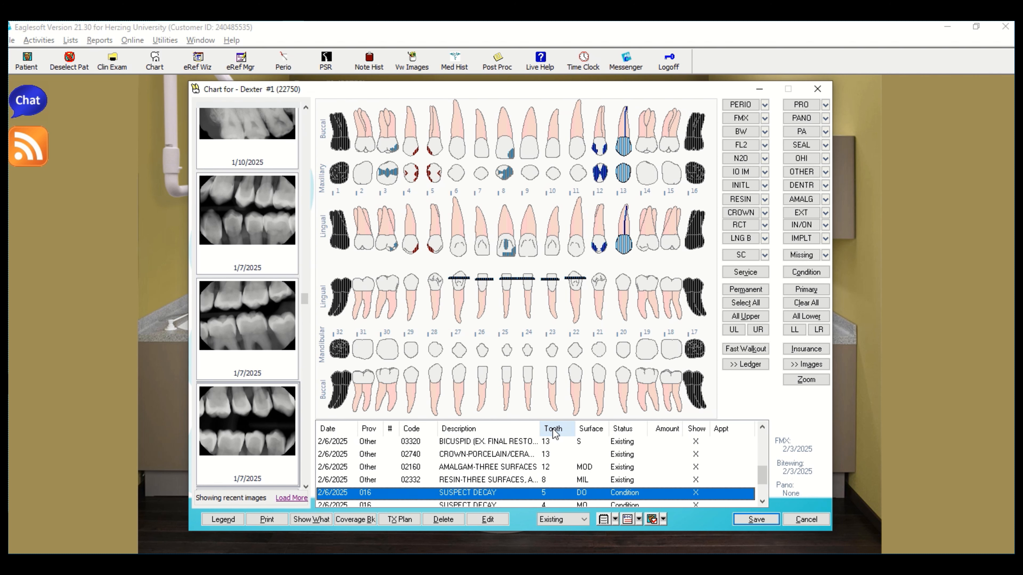
left_click(552, 428)
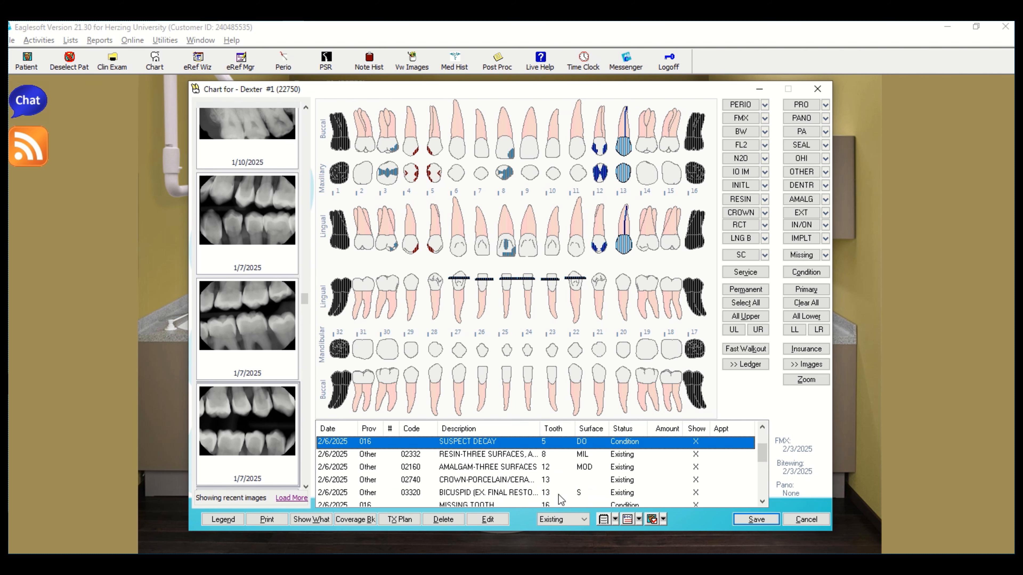
scroll(557, 490, "up", 1)
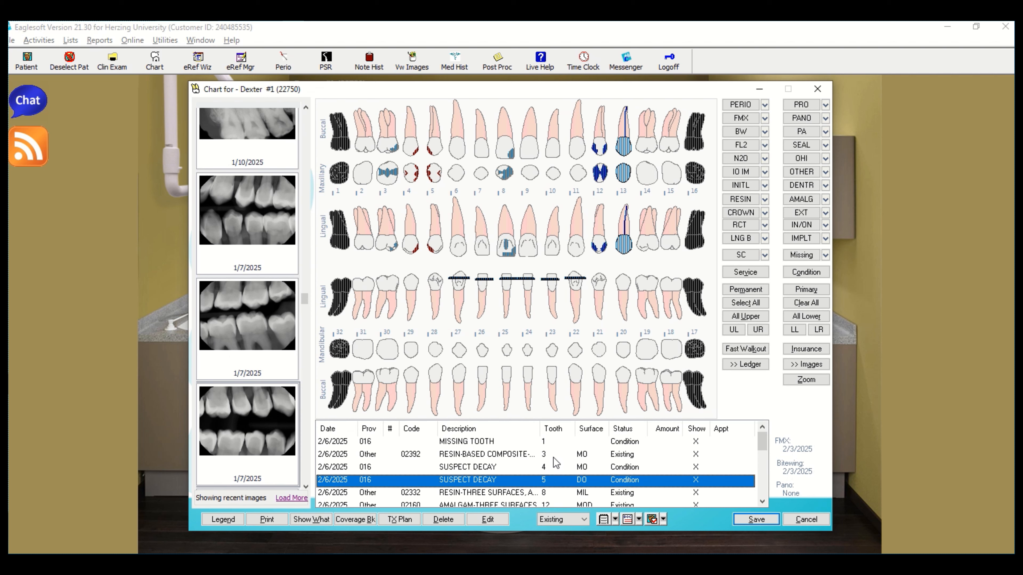
Select the missing-tooth entry for tooth 1 and review the sorted entries from first to last
left_click(451, 446)
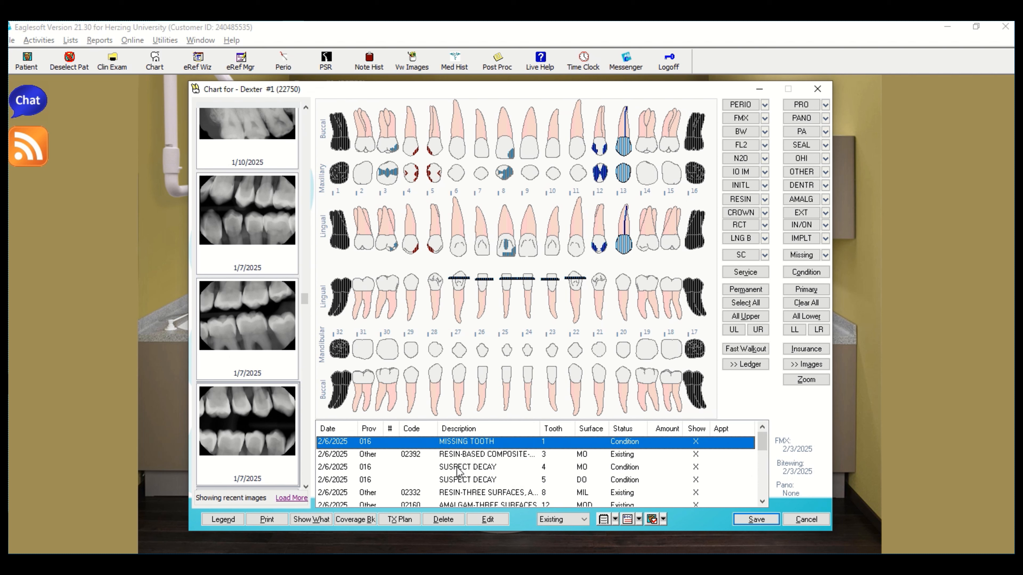
scroll(462, 495, "down", 3)
scroll(462, 494, "down", 2)
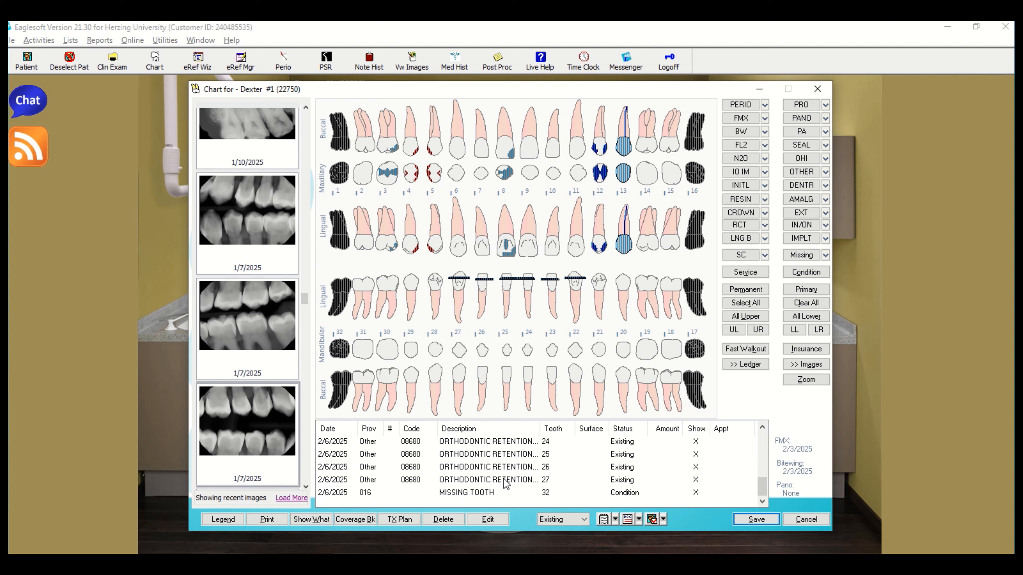
scroll(515, 485, "up", 4)
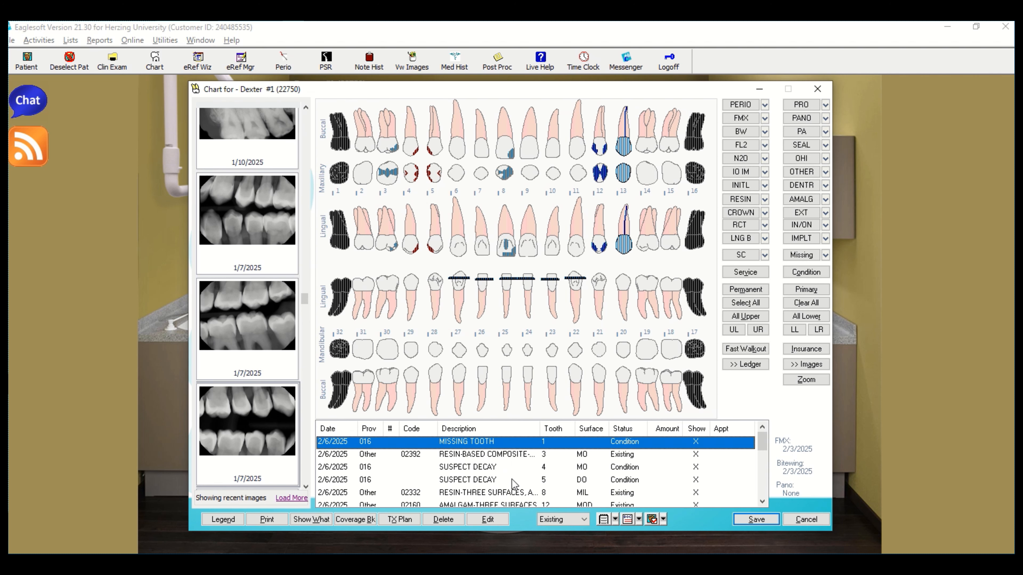